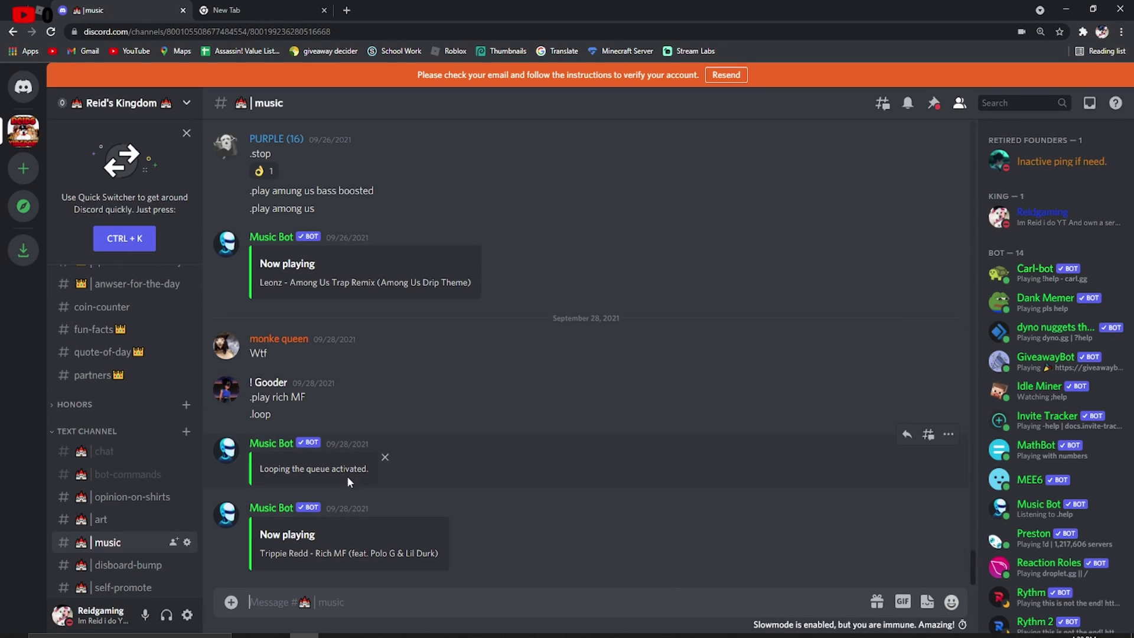
Step: Compare the Music Bot and Rythm bot profile cards, then close them
click(1017, 509)
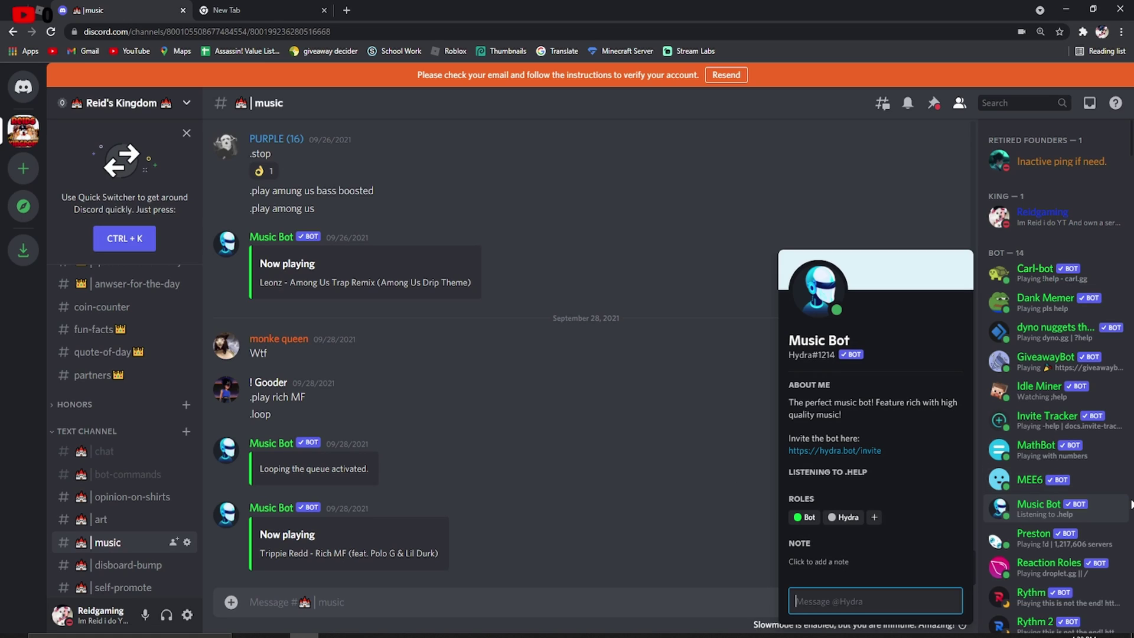
click(1092, 596)
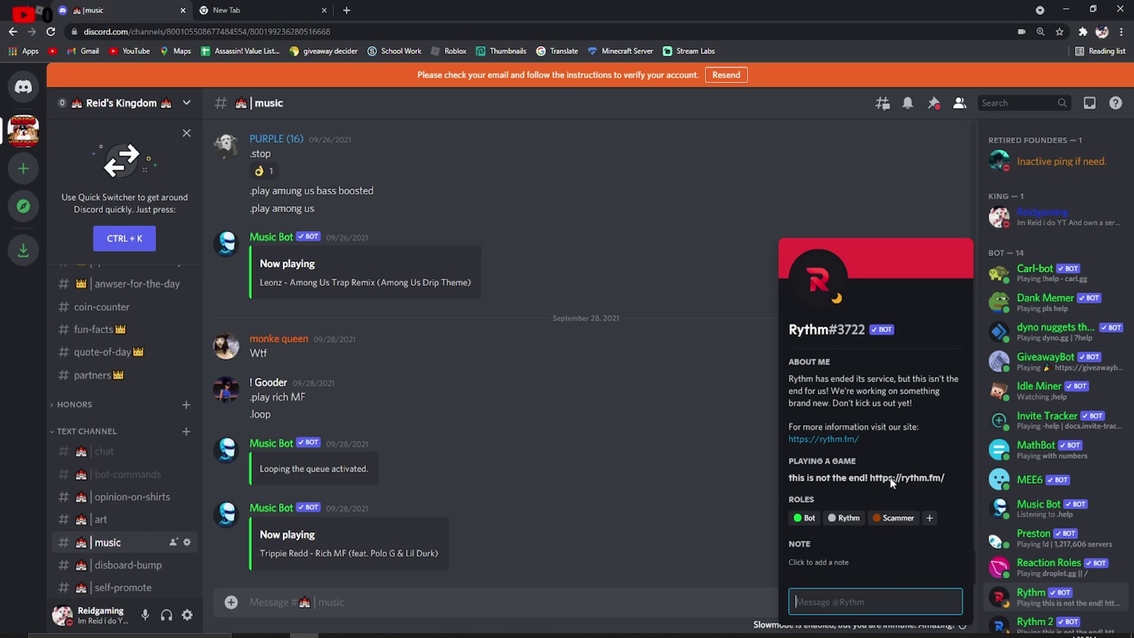
click(670, 458)
scroll(1099, 508, down, 5)
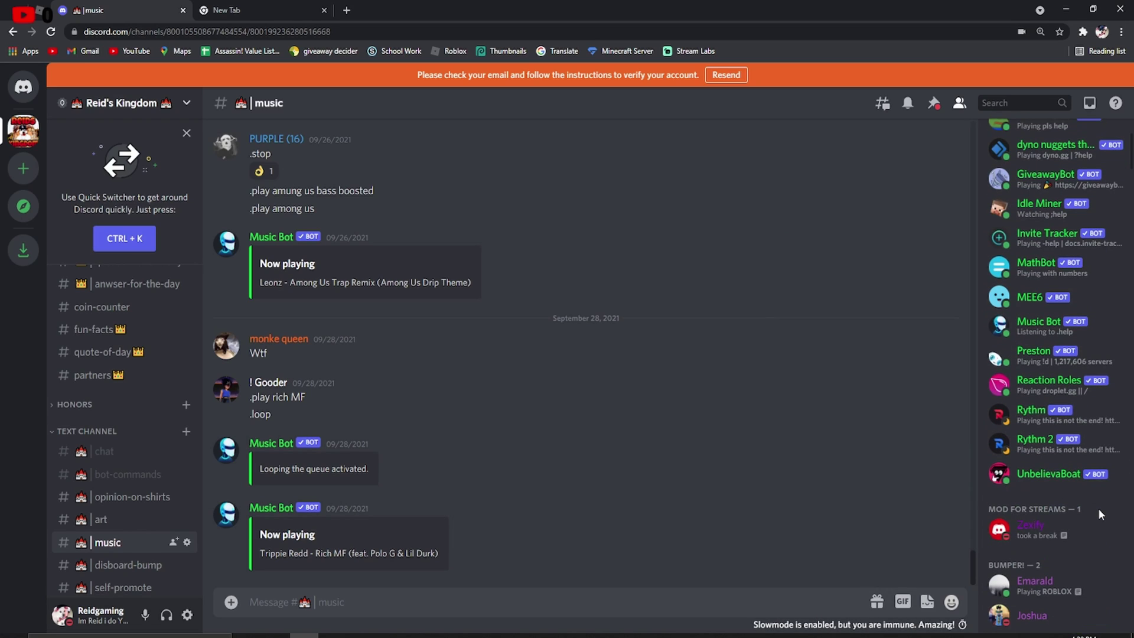
scroll(1061, 513, up, 1)
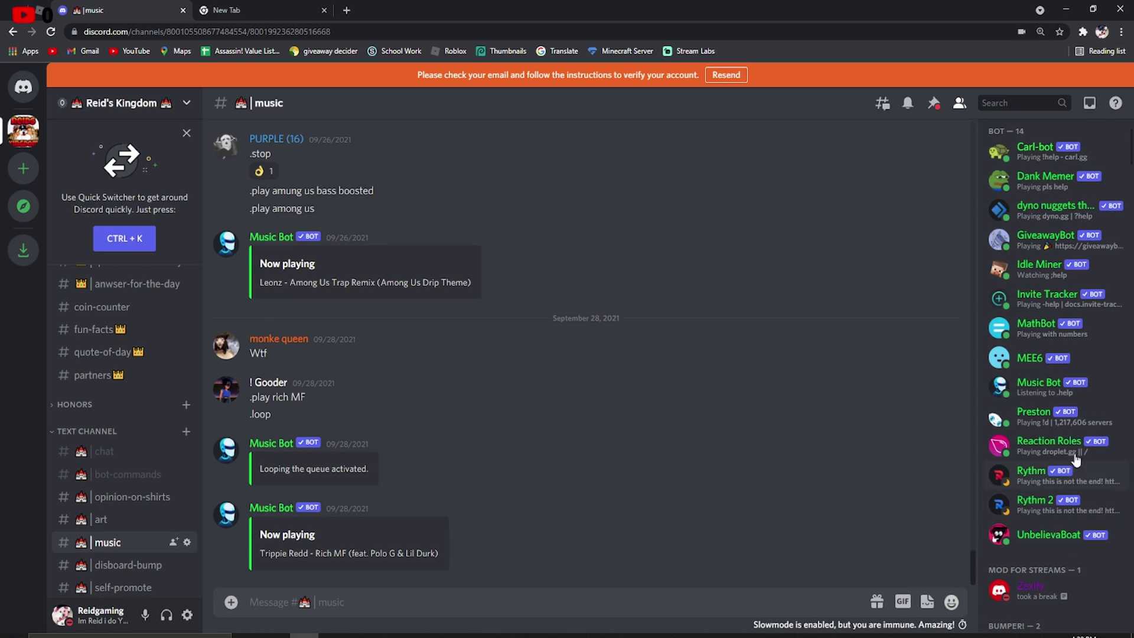
click(1069, 385)
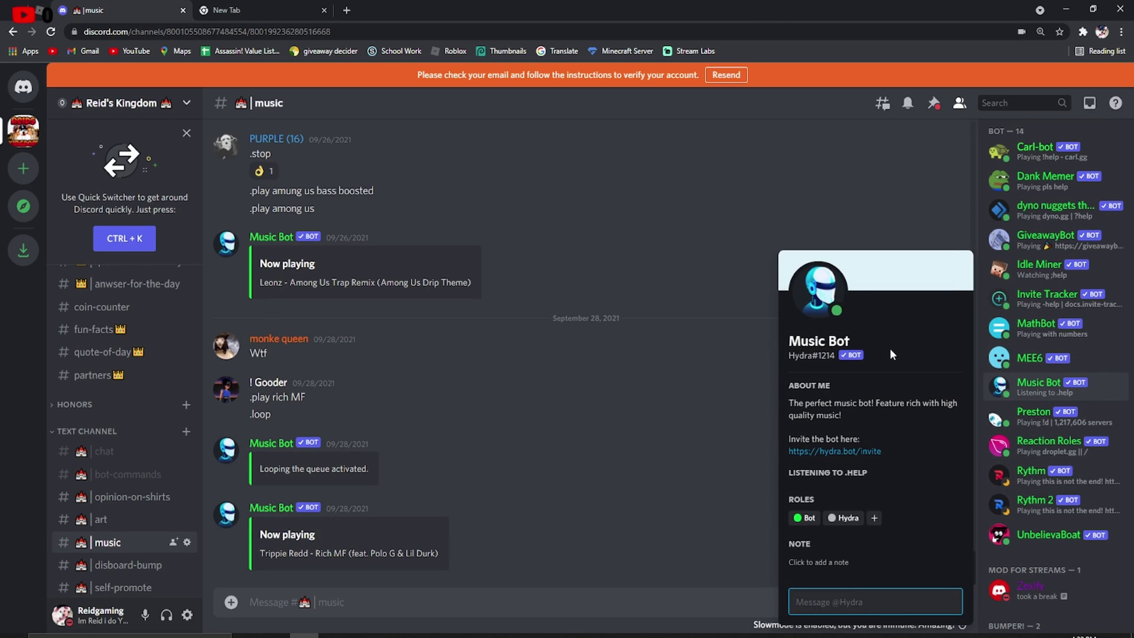
click(655, 422)
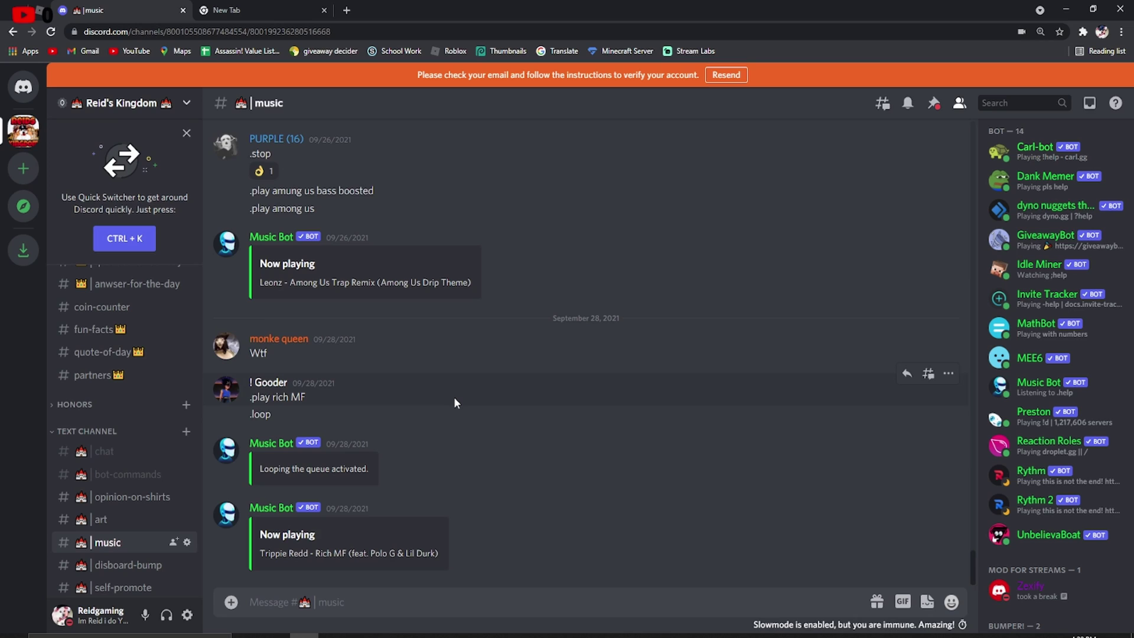
Step: Search Google for 'hydra discord bot' and open Hydra's Top.gg listing
key(ctrl+Tab)
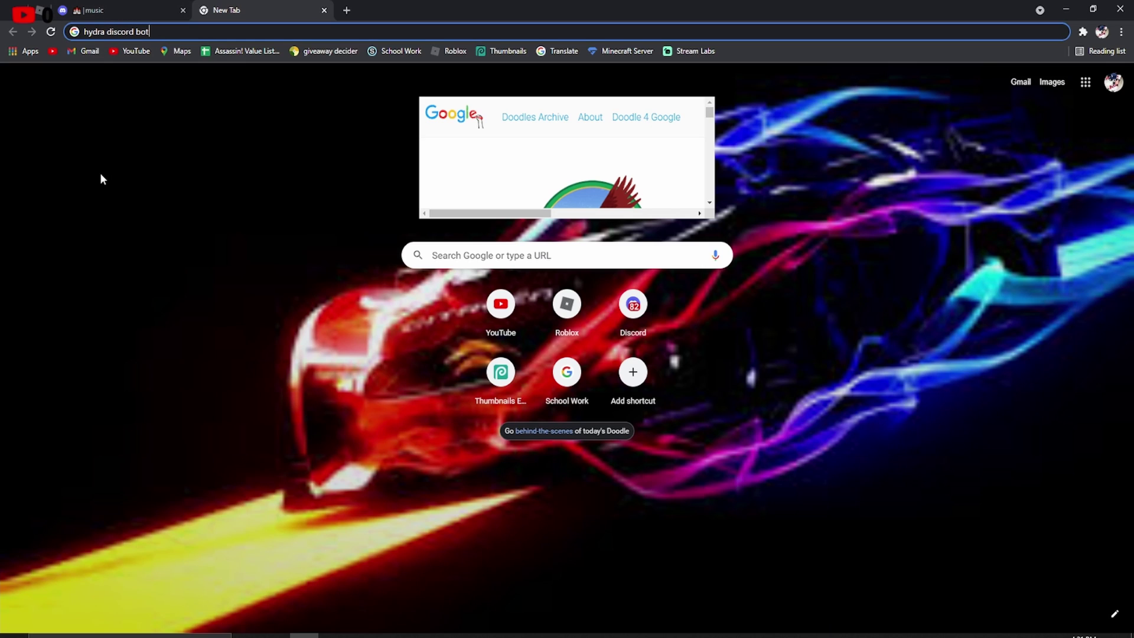
key(Return)
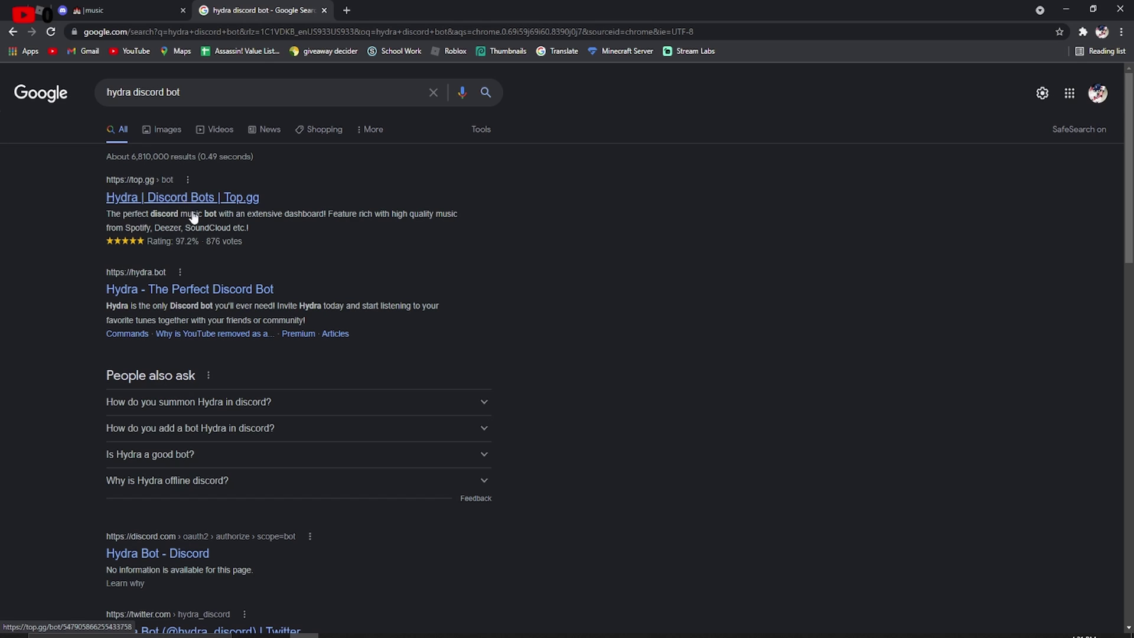
click(183, 198)
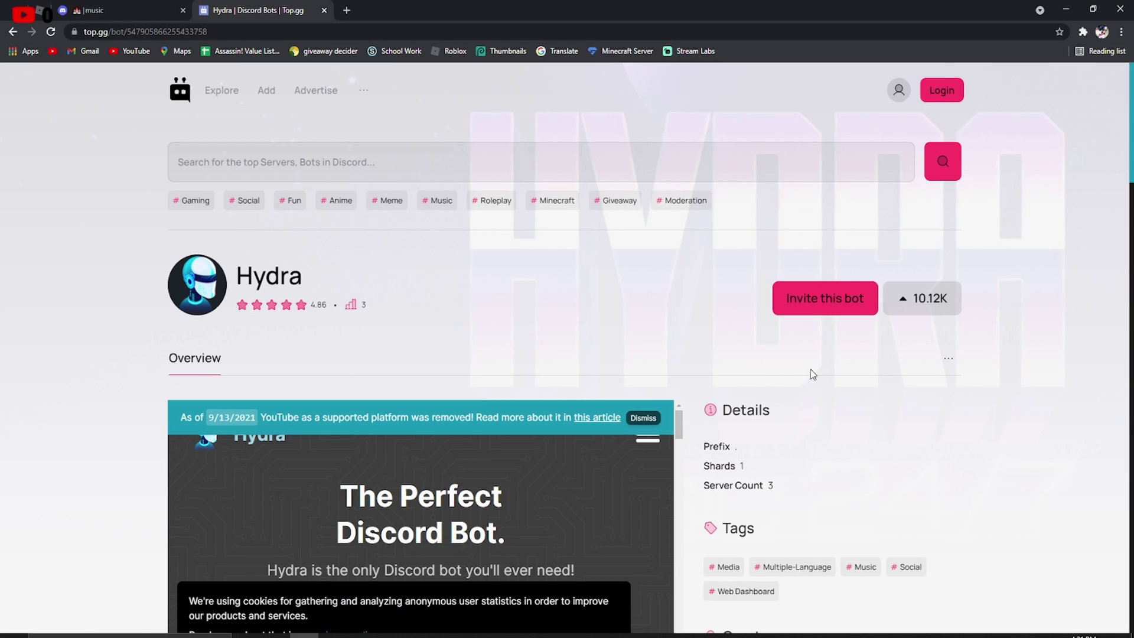
Step: Invite Hydra to Reid's Kingdom and authorize its listed permissions
click(843, 308)
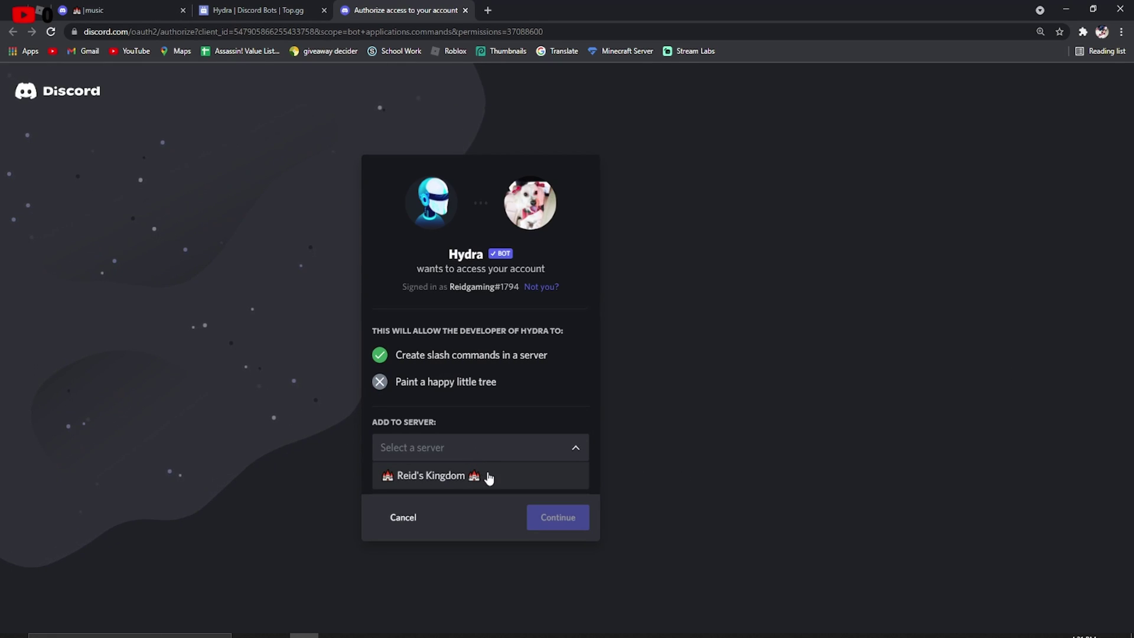
click(474, 474)
click(555, 511)
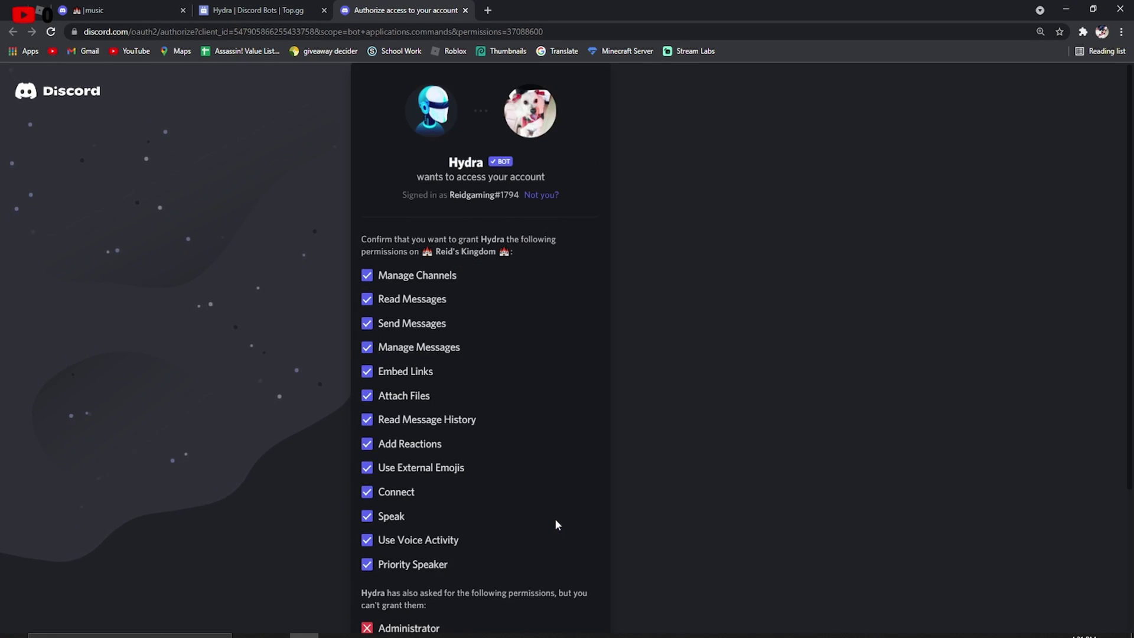
scroll(565, 493, down, 3)
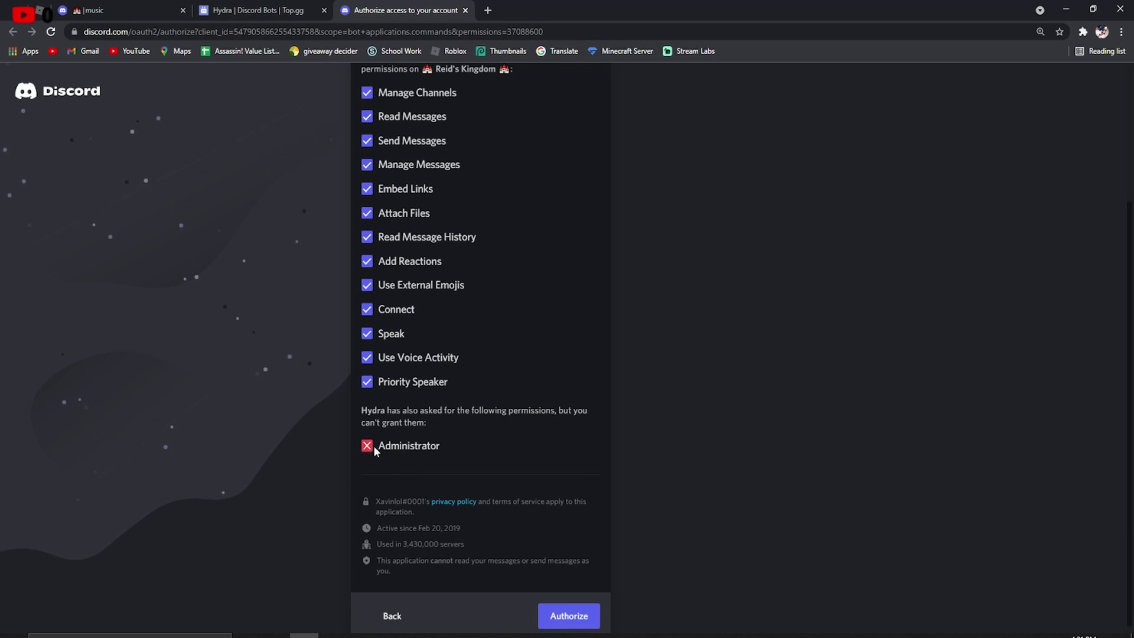
scroll(373, 447, down, 1)
scroll(716, 590, up, 2)
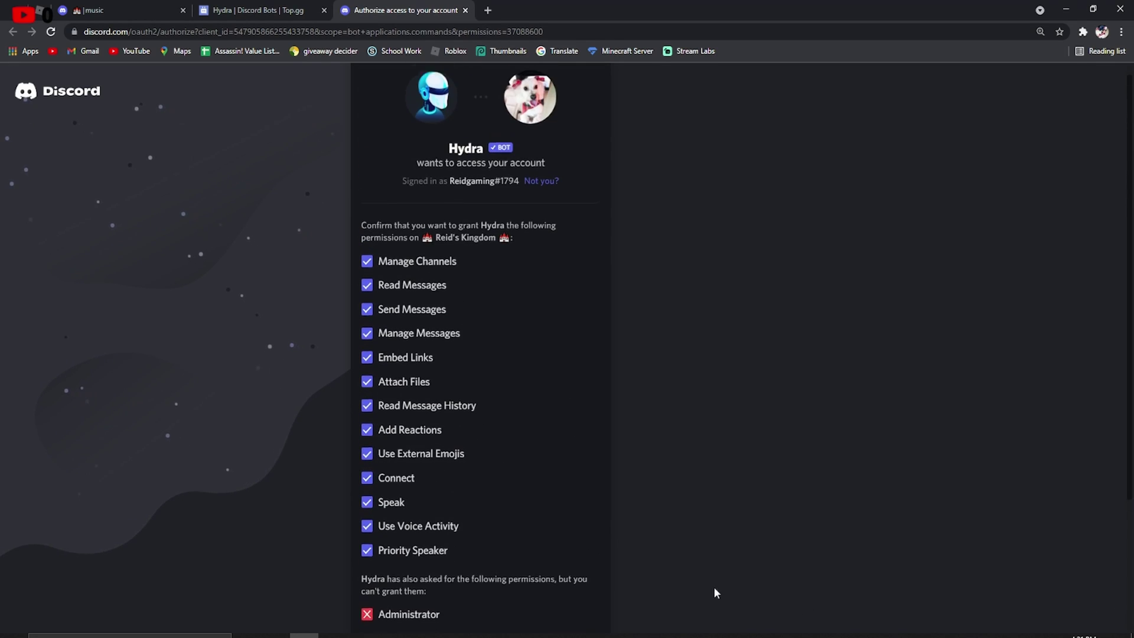
scroll(713, 587, down, 2)
click(588, 613)
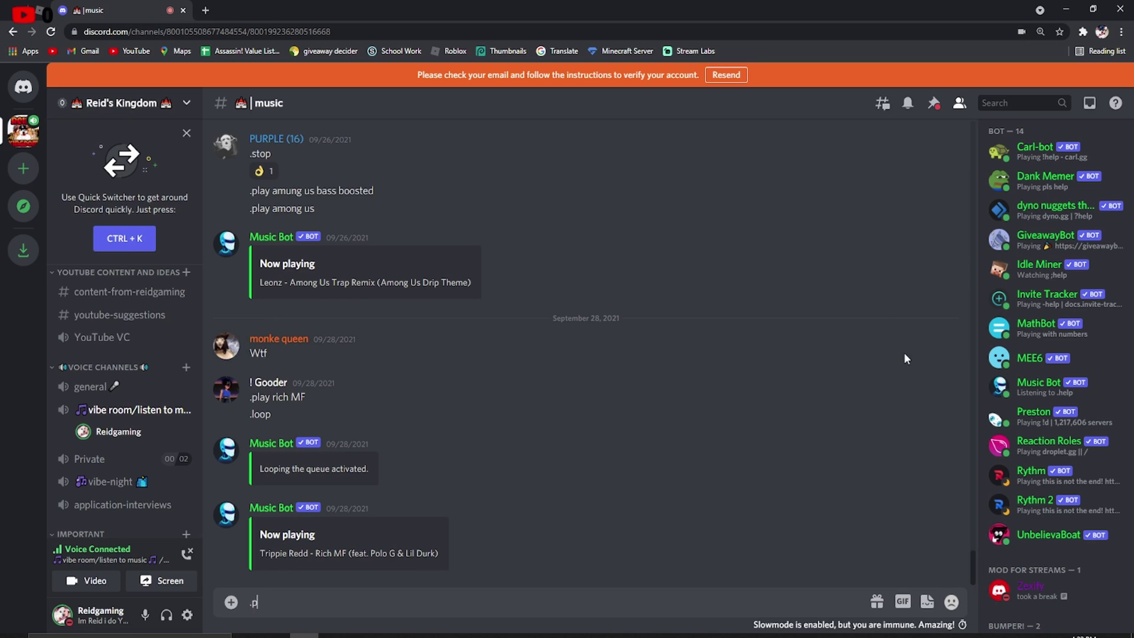
Step: Delete part of the drafted play command in the #music message box
key(BackSpace)
key(BackSpace)
key(BackSpace)
key(BackSpace)
key(BackSpace)
key(BackSpace)
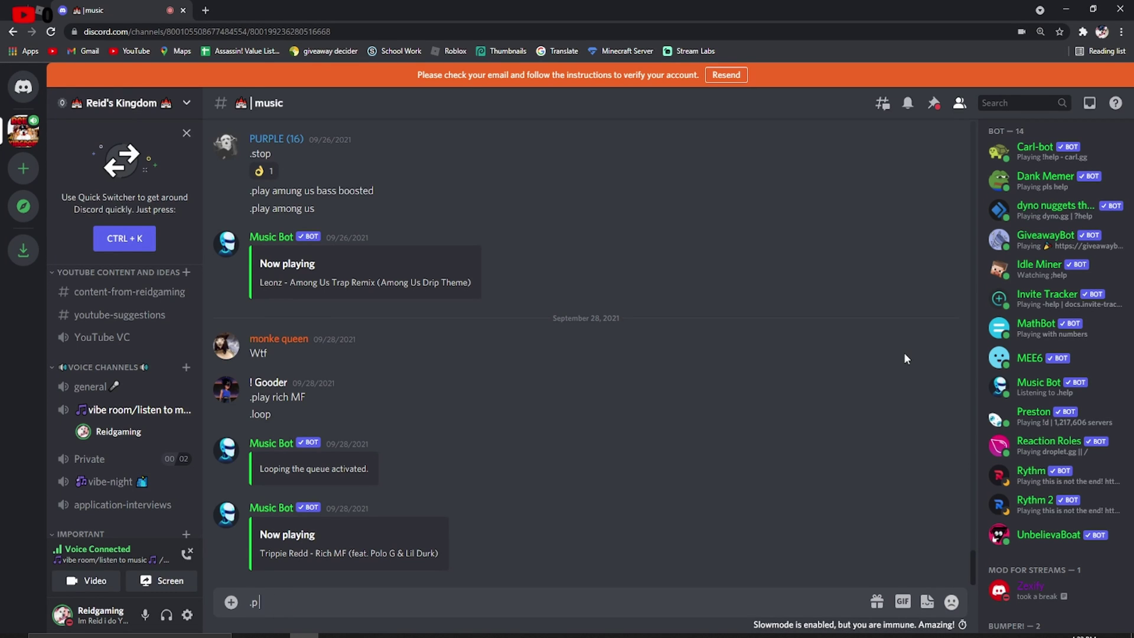
key(BackSpace)
key(BackSpace)
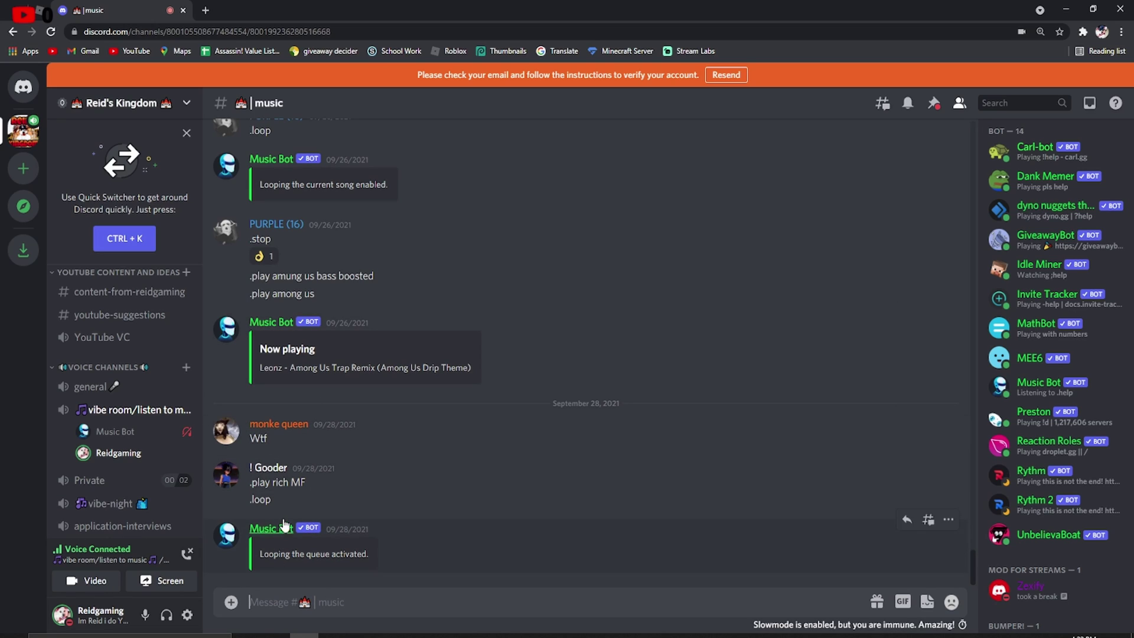
click(312, 531)
scroll(130, 504, down, 2)
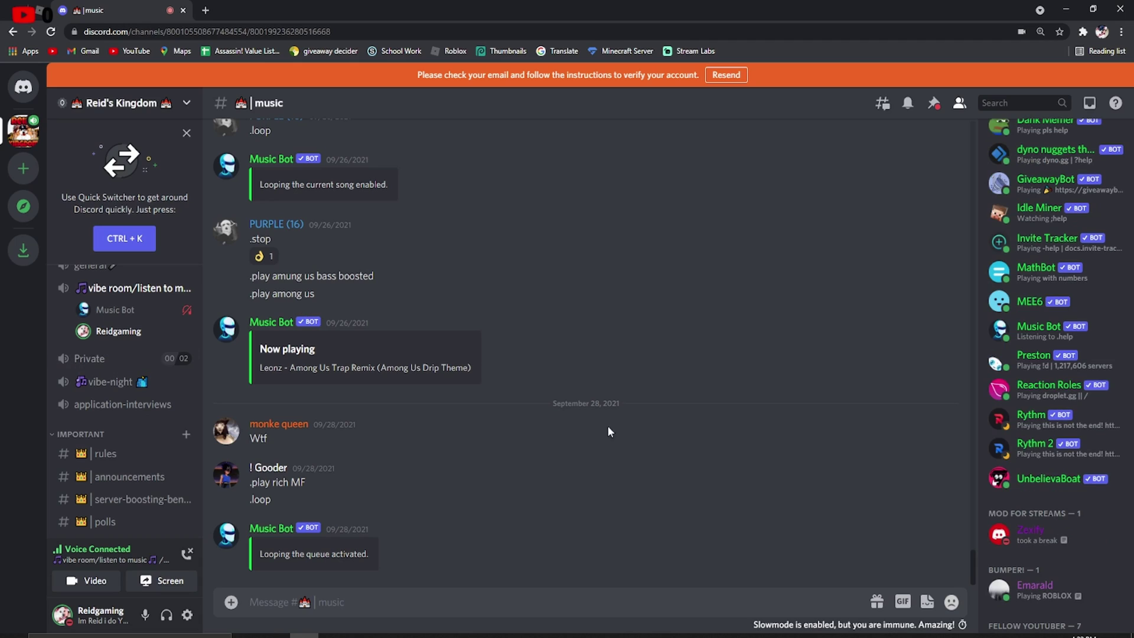
click(507, 614)
scroll(131, 299, up, 2)
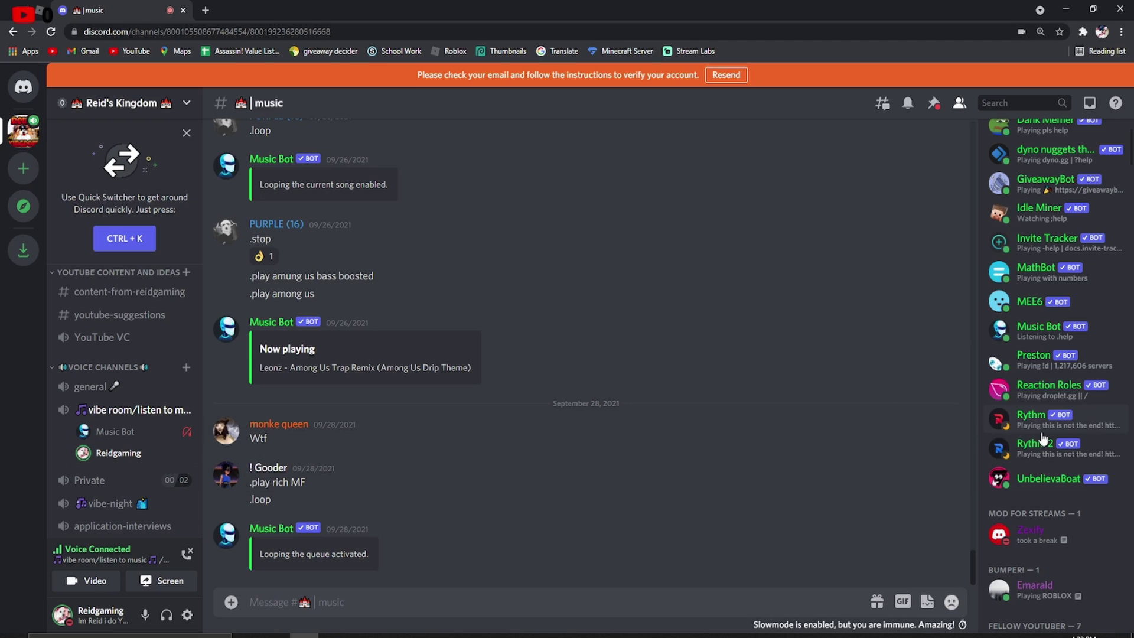
click(1026, 331)
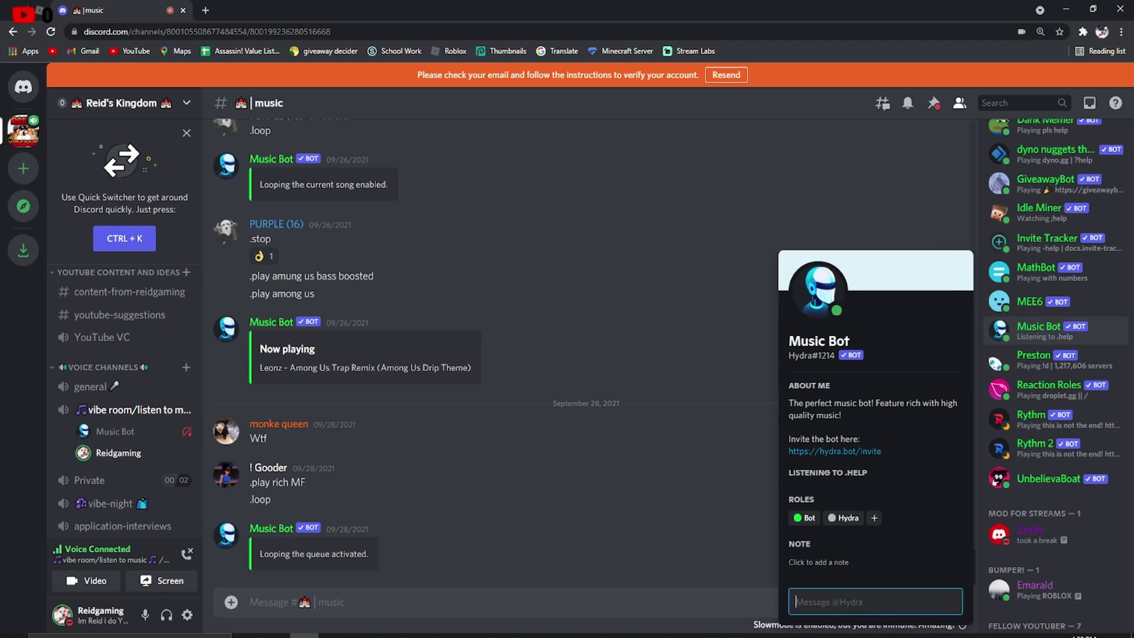
click(578, 405)
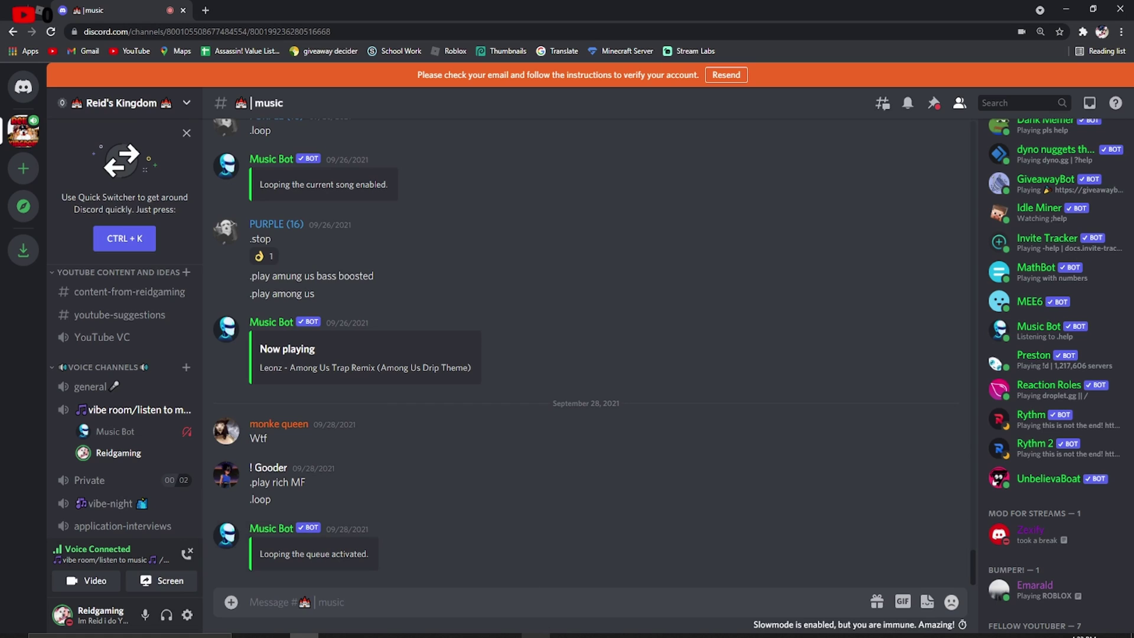
click(532, 573)
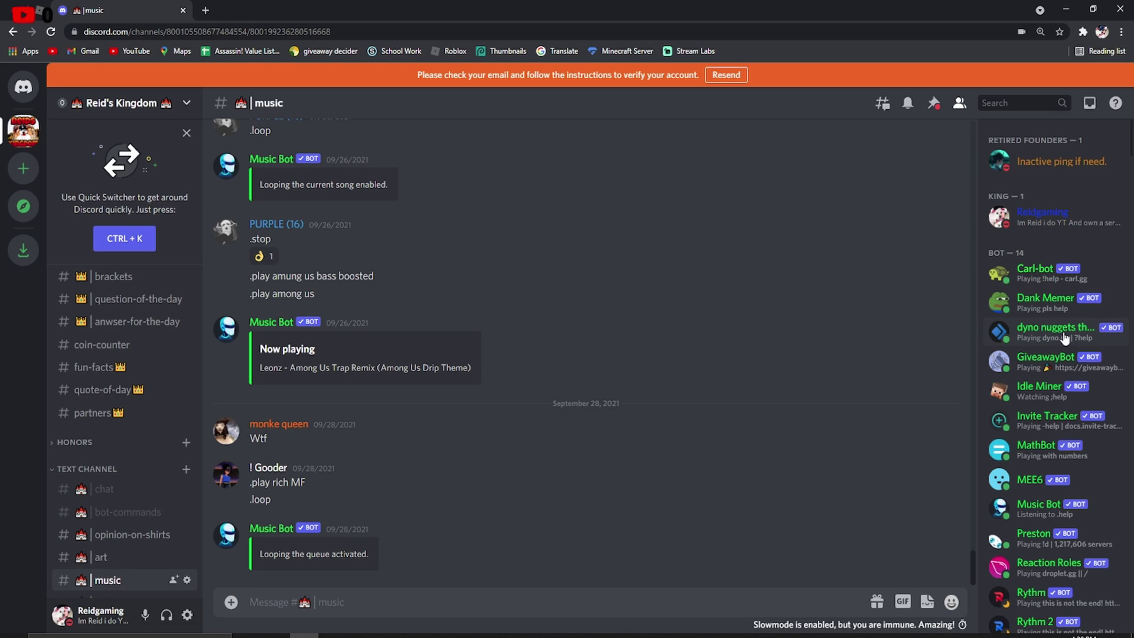
scroll(1063, 334, down, 7)
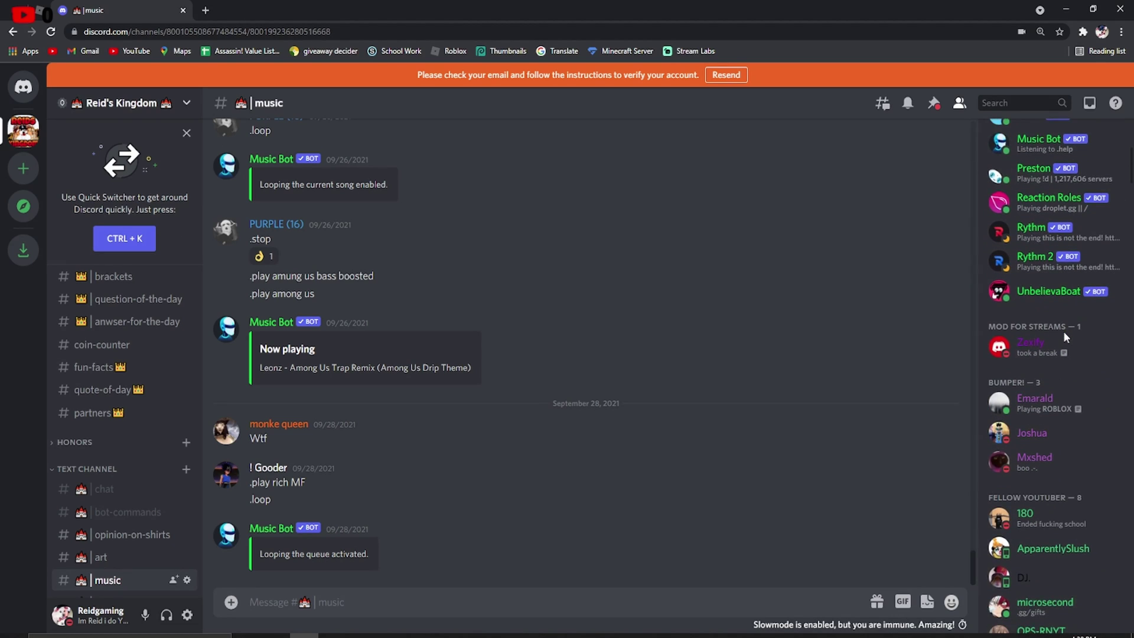
scroll(1051, 371, down, 6)
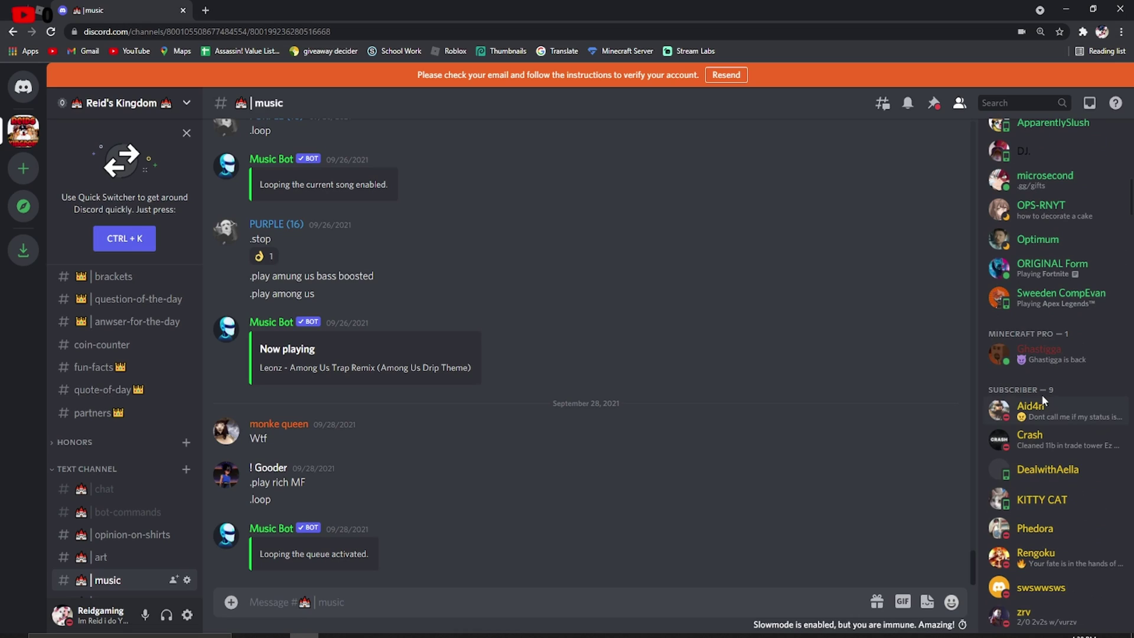
scroll(1043, 394, down, 1)
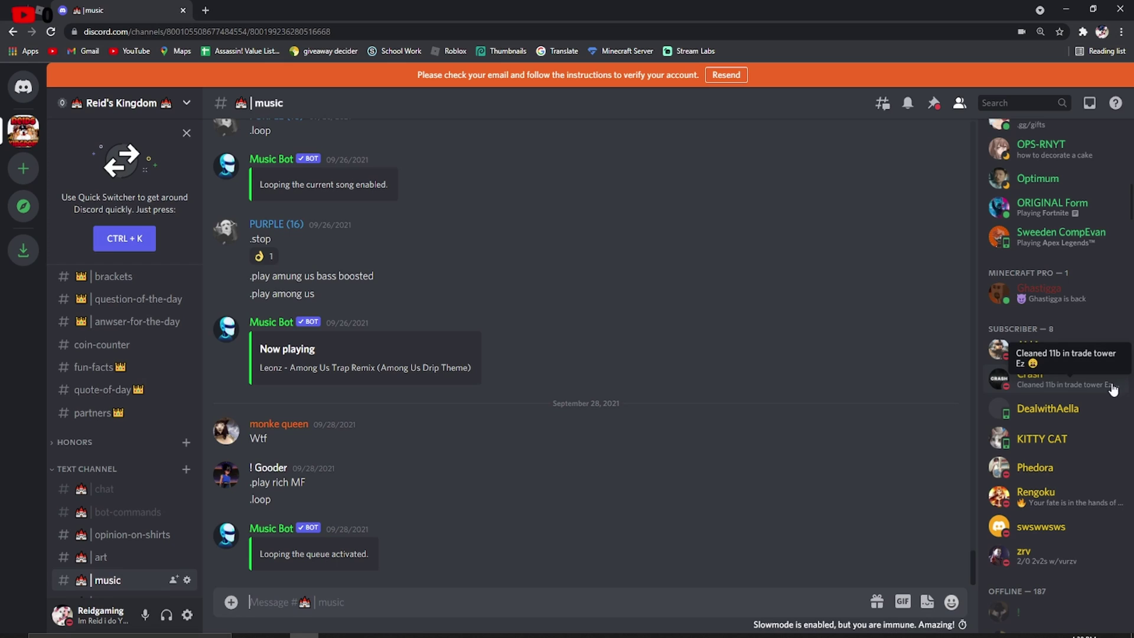
scroll(121, 410, down, 3)
scroll(122, 408, down, 2)
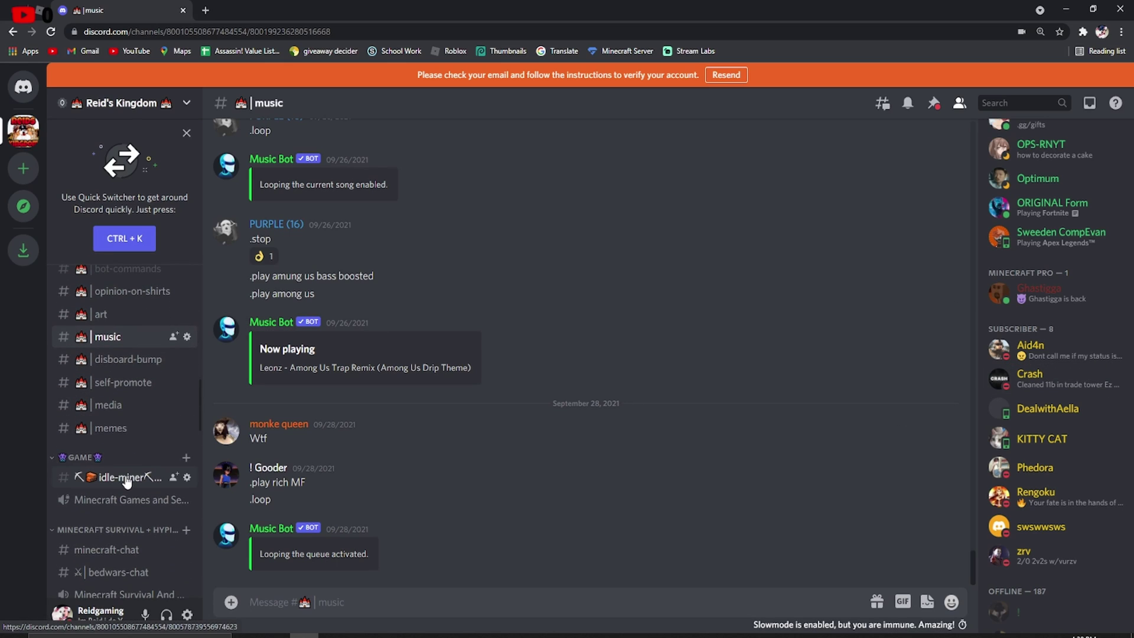
click(126, 478)
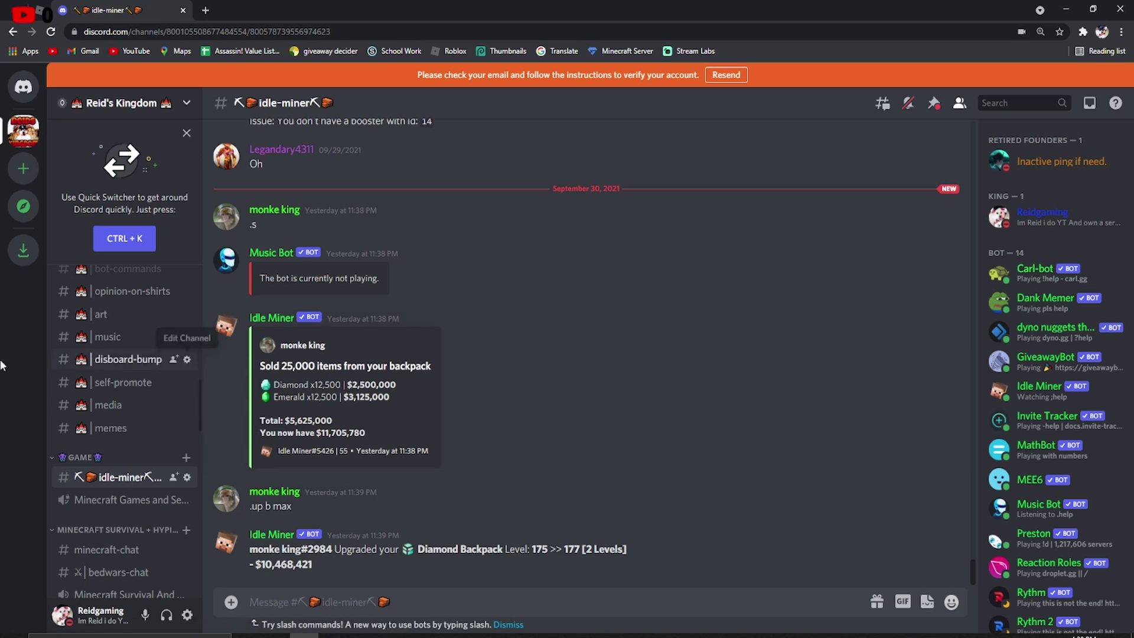
scroll(86, 367, up, 2)
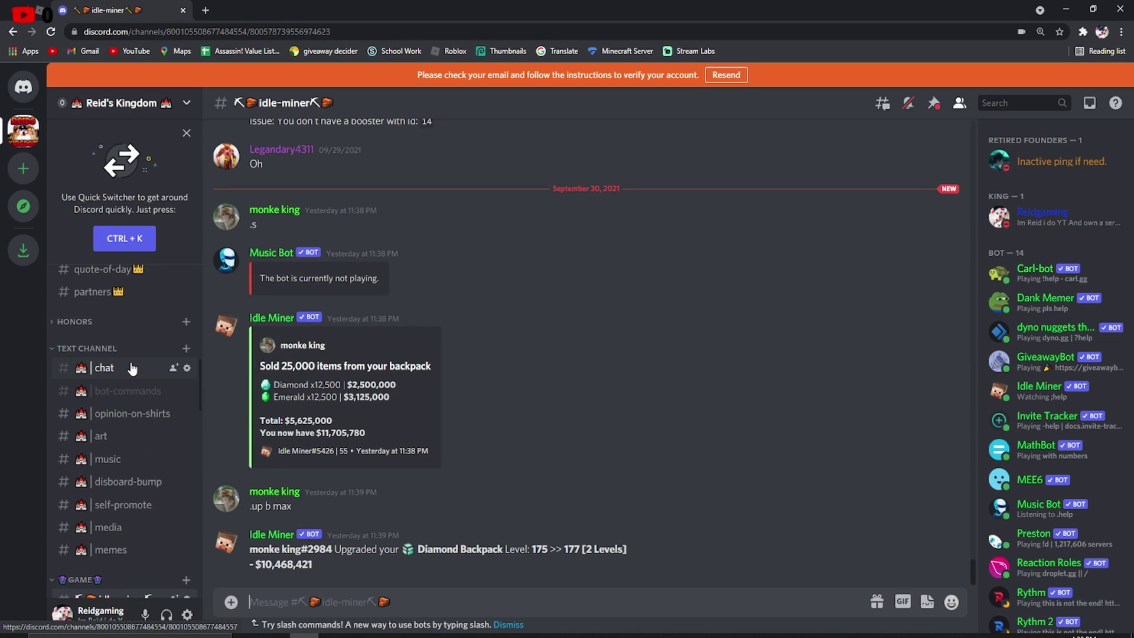
click(934, 104)
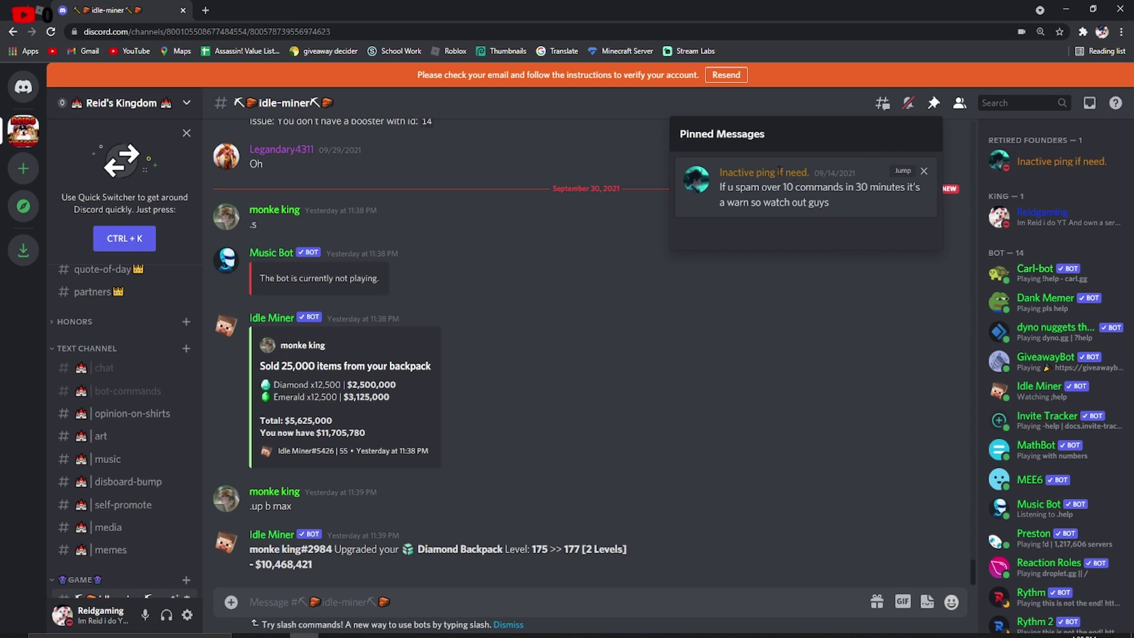
click(850, 332)
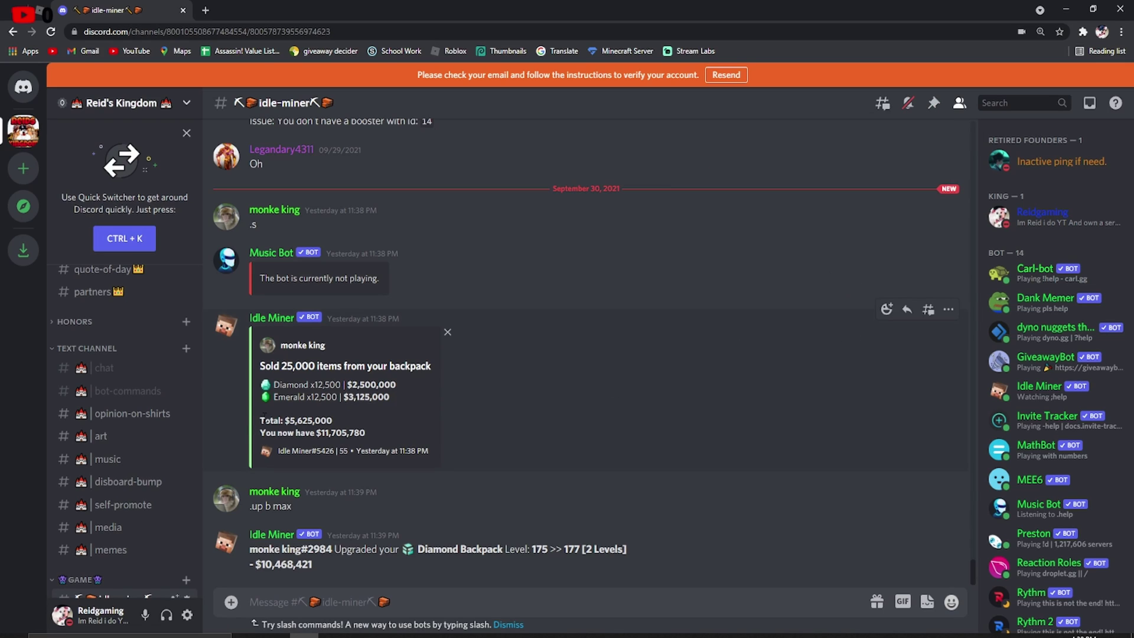
Step: Switch to #bot-commands via #chat and expand the HONORS category's award channels
click(127, 378)
click(129, 391)
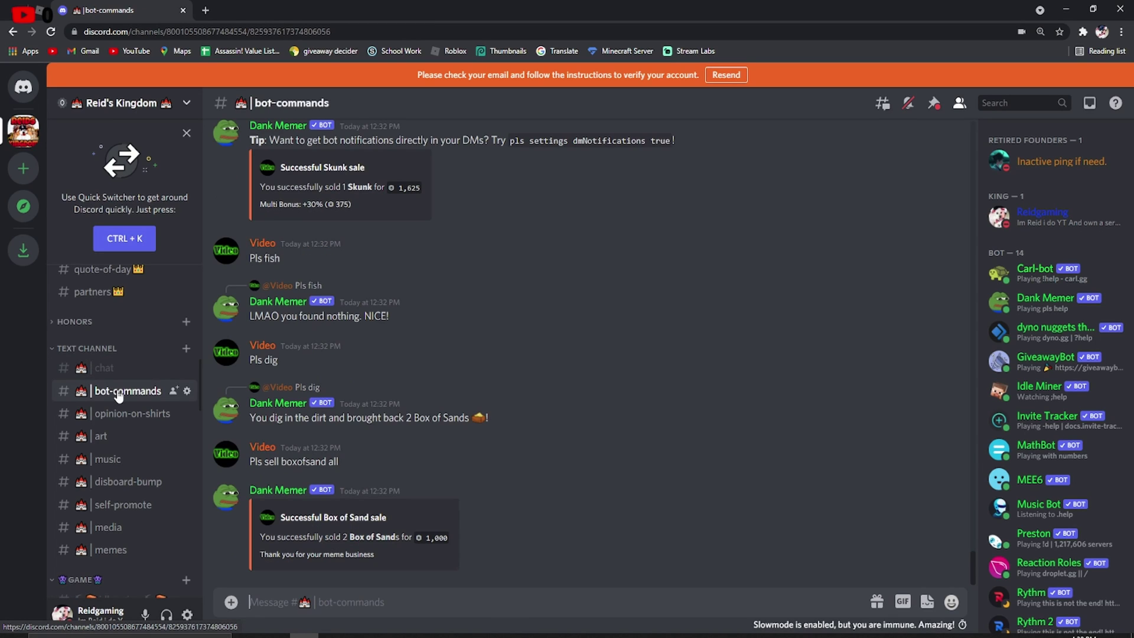
mouse_move(948, 481)
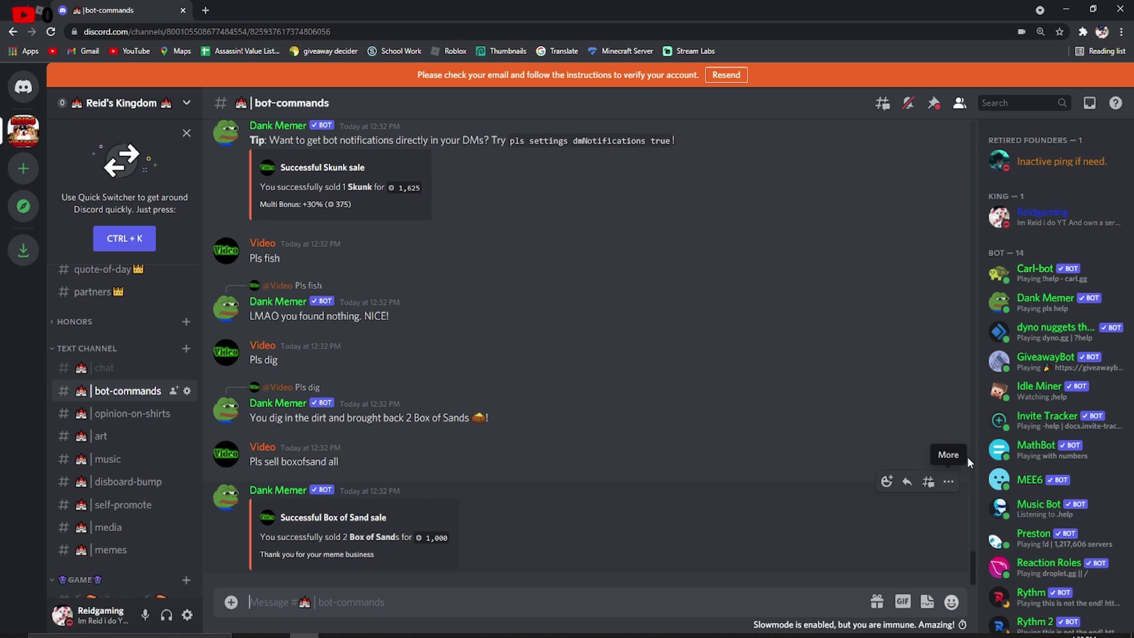
scroll(621, 437, up, 3)
scroll(565, 483, down, 4)
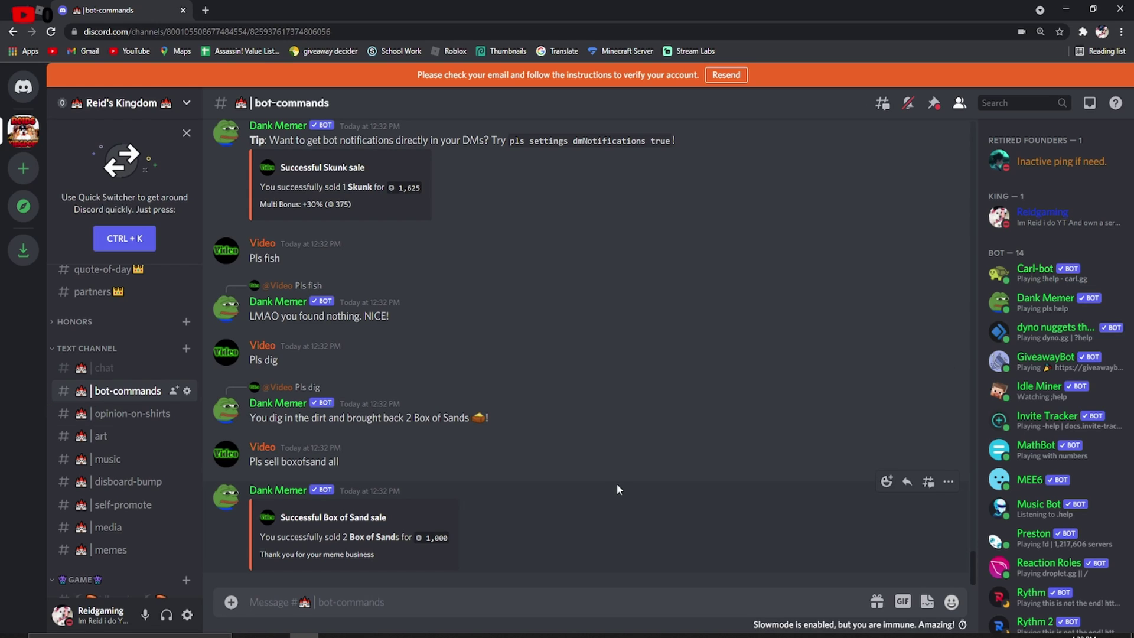
click(83, 321)
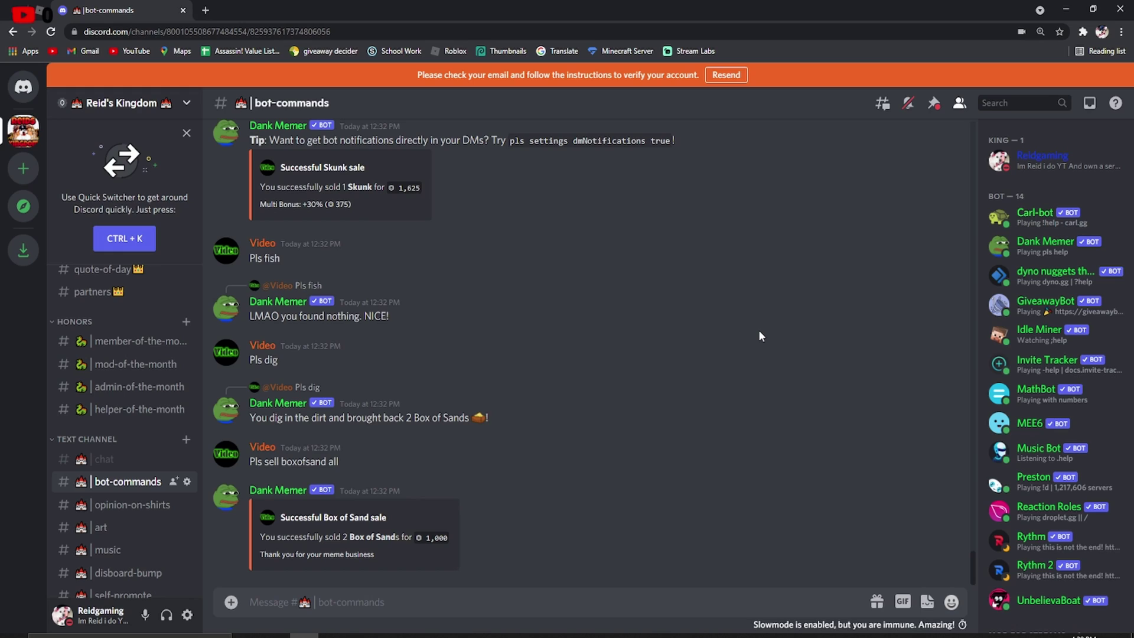
scroll(109, 462, up, 10)
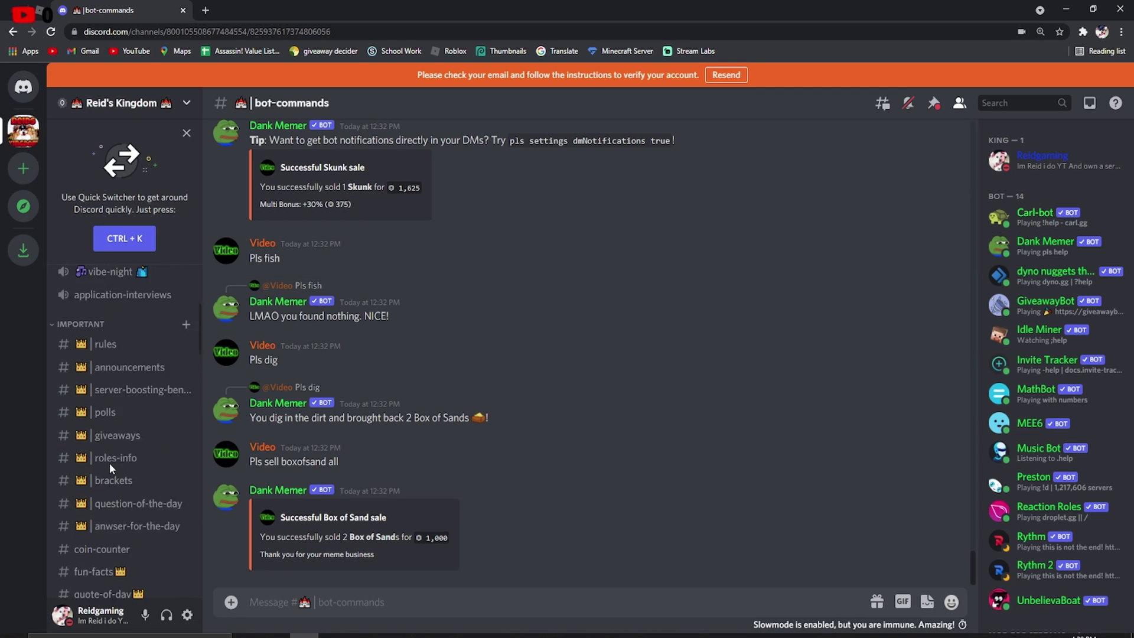
Step: Open #content-from-reidgaming and scroll through its posted YouTube videos
click(127, 331)
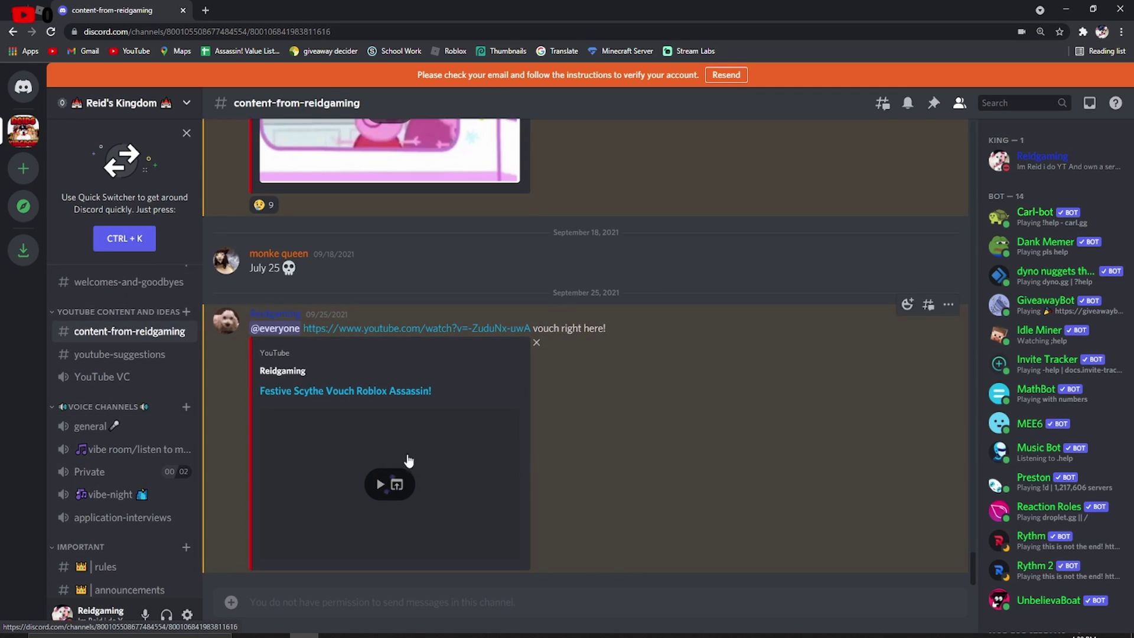
scroll(518, 494, up, 4)
scroll(518, 494, up, 5)
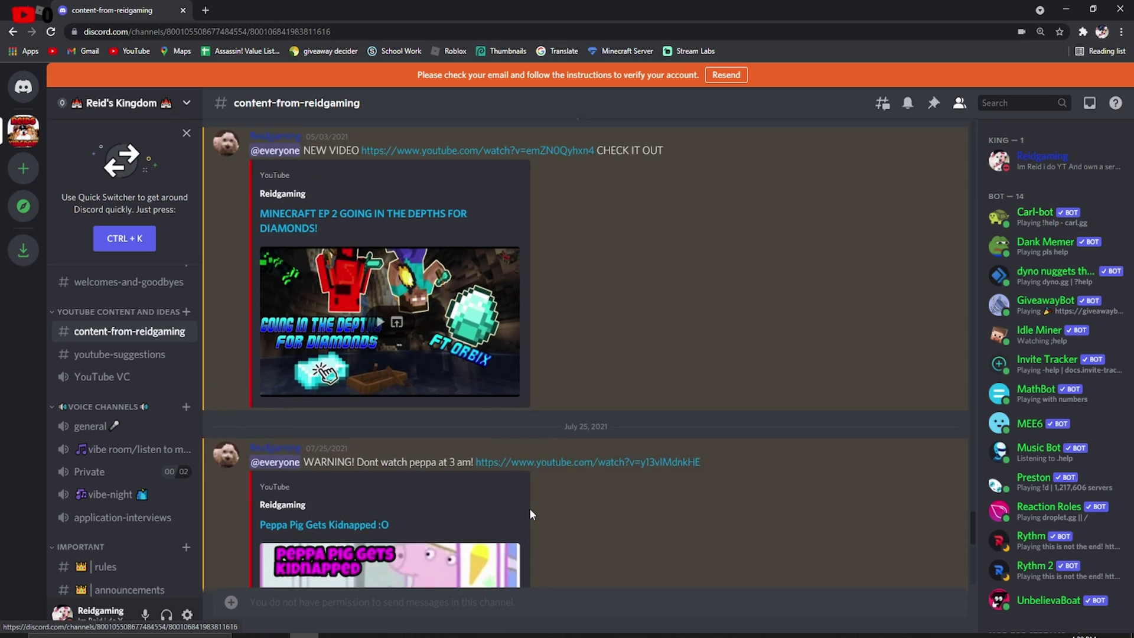
scroll(338, 531, up, 3)
scroll(341, 476, up, 10)
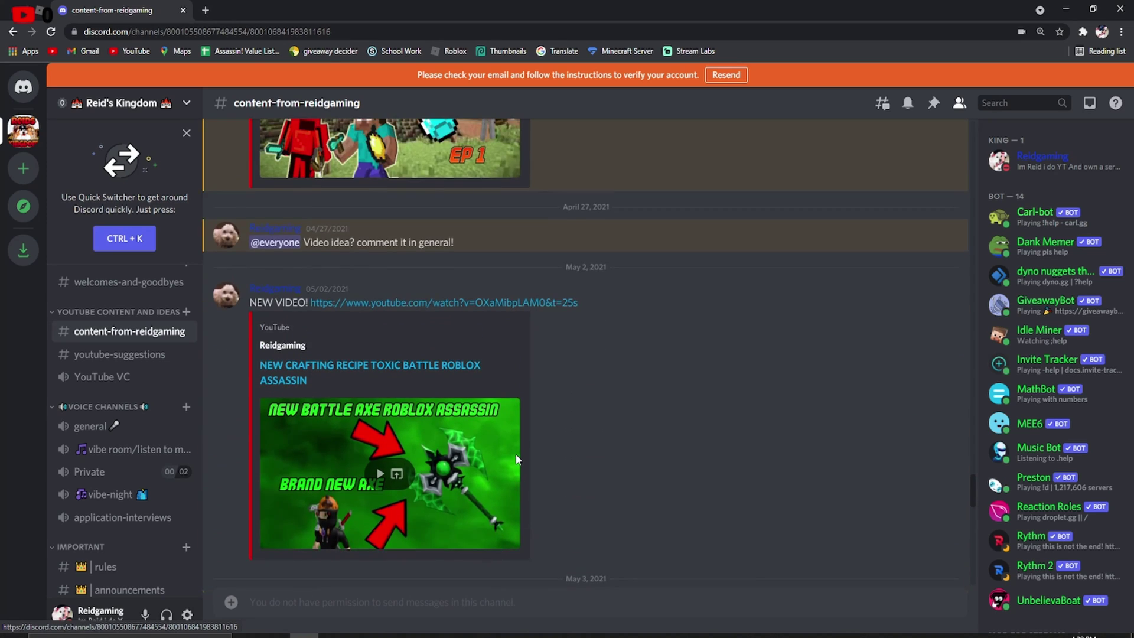
scroll(393, 429, down, 15)
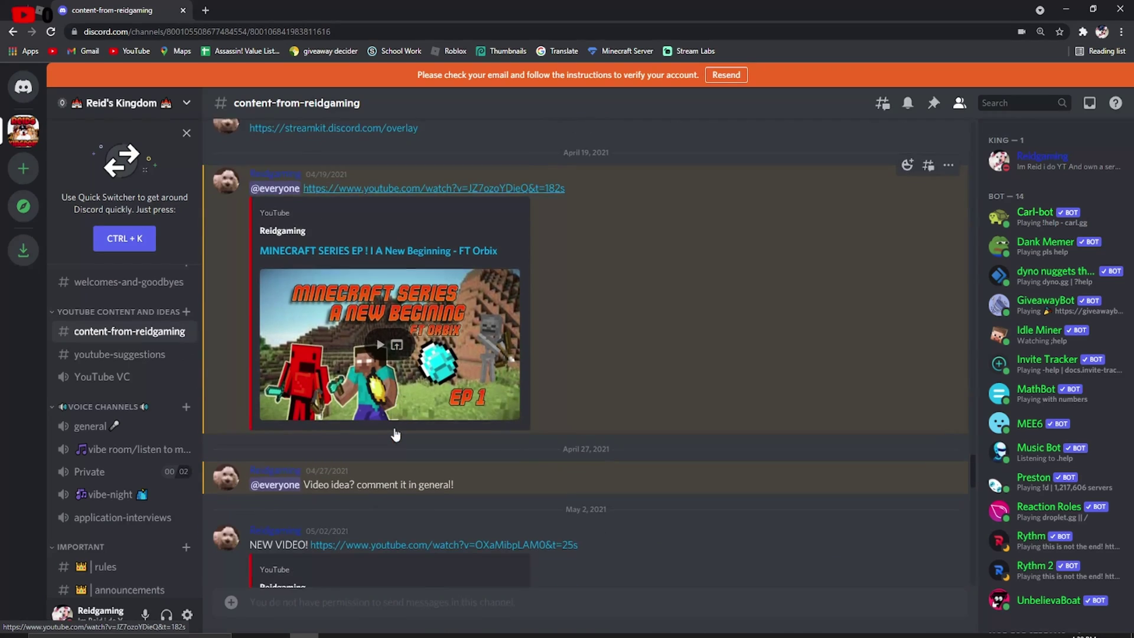
scroll(354, 449, down, 5)
scroll(162, 502, down, 3)
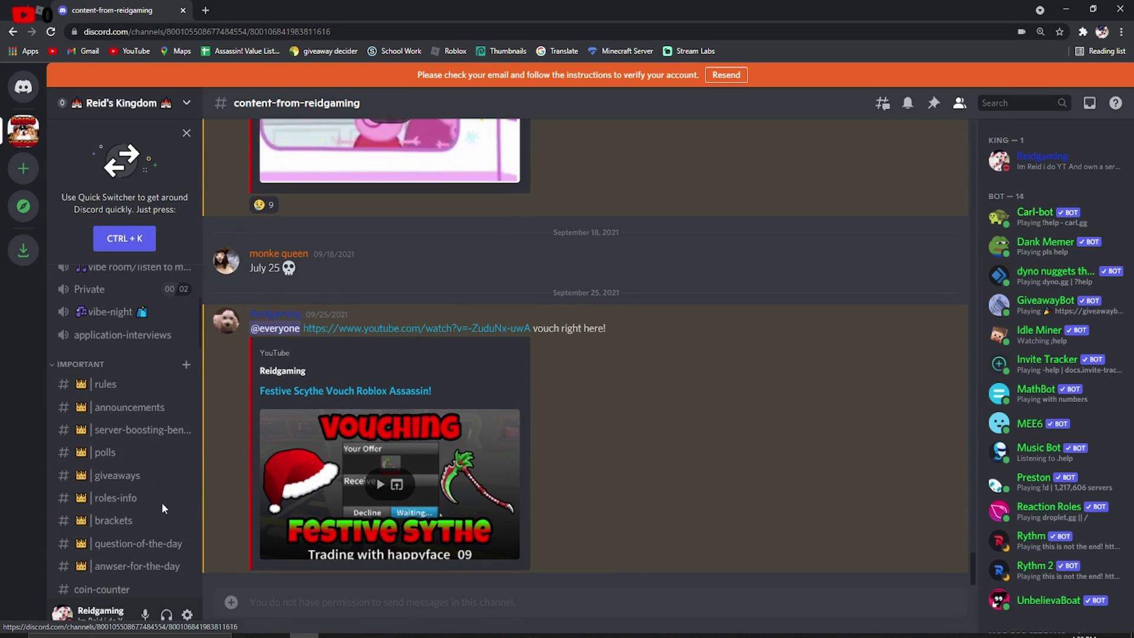
Step: Browse the recent posts in the #announcements channel
click(127, 407)
scroll(387, 512, up, 10)
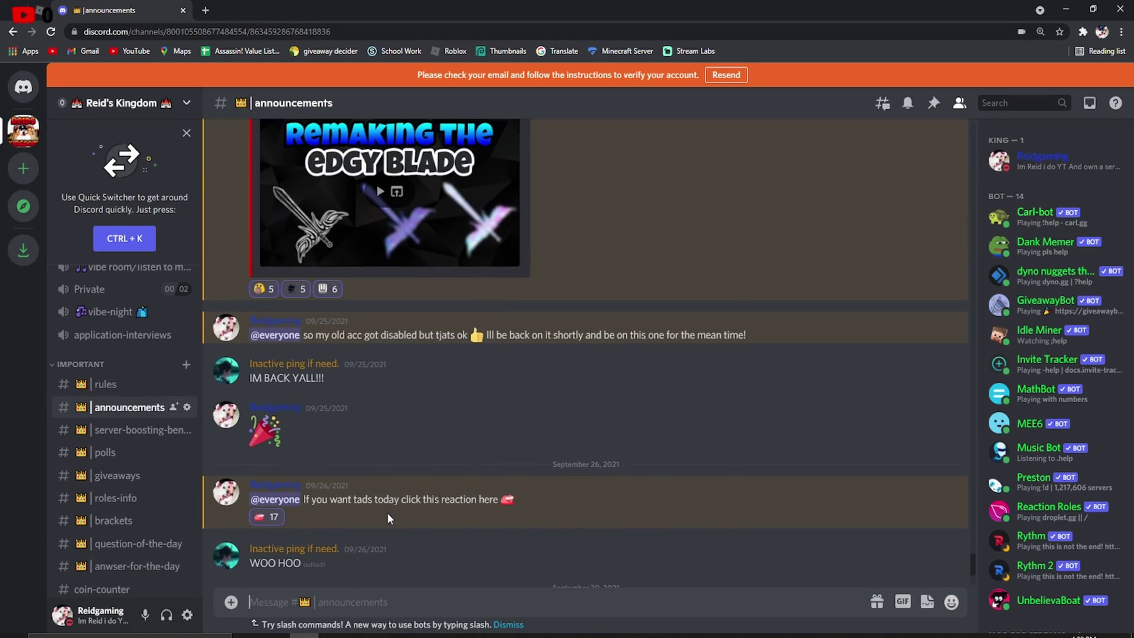
scroll(406, 507, up, 5)
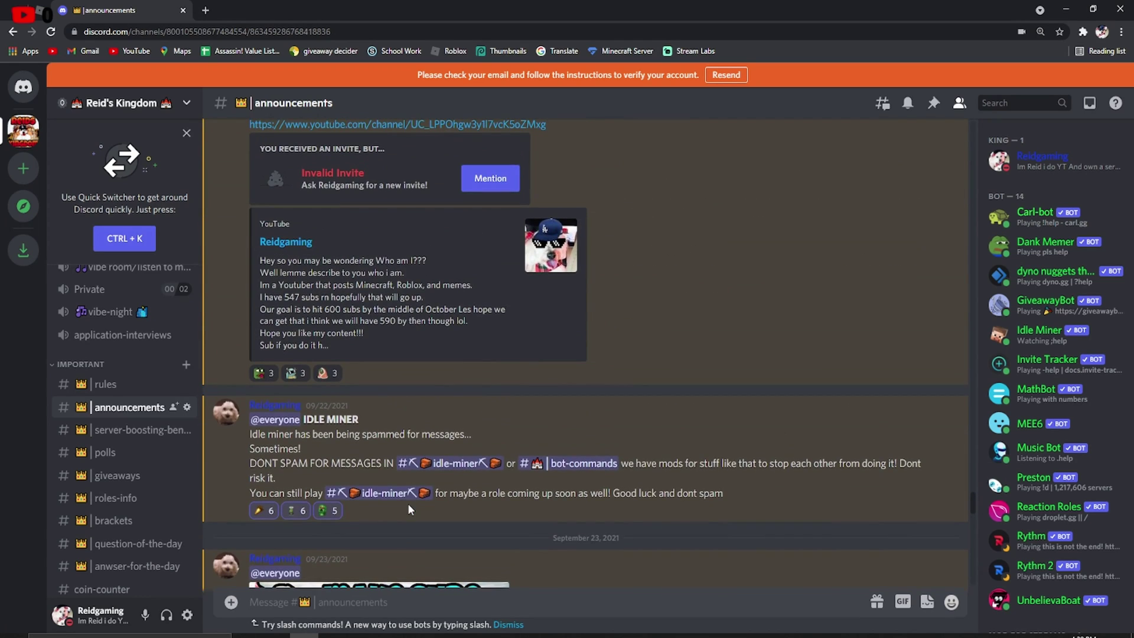
scroll(407, 504, up, 5)
scroll(428, 346, down, 15)
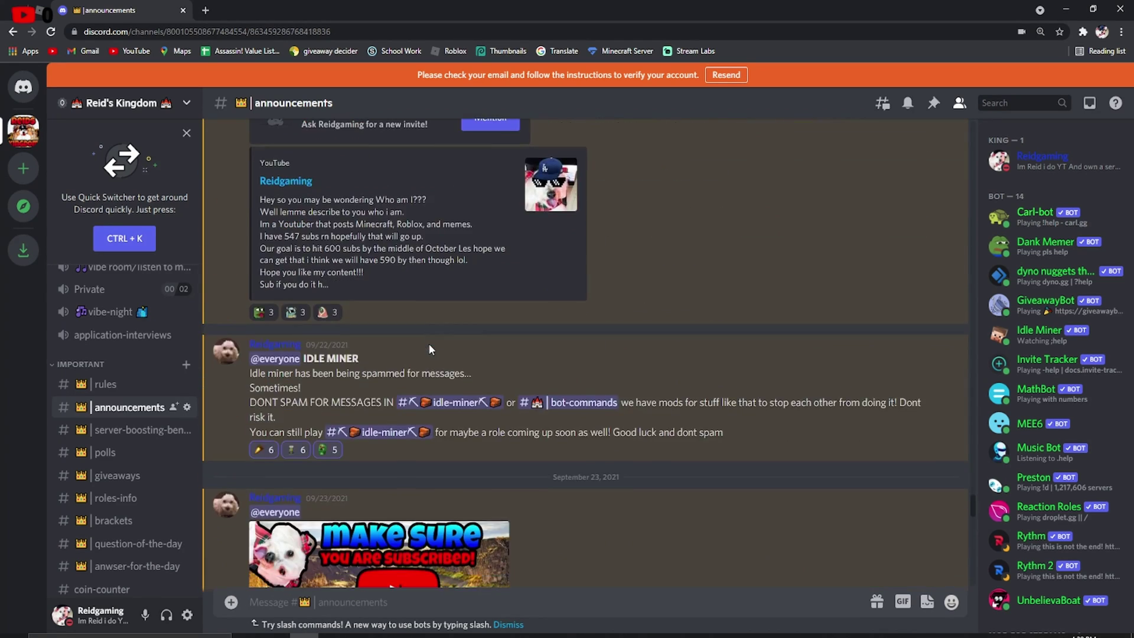
scroll(429, 343, down, 1)
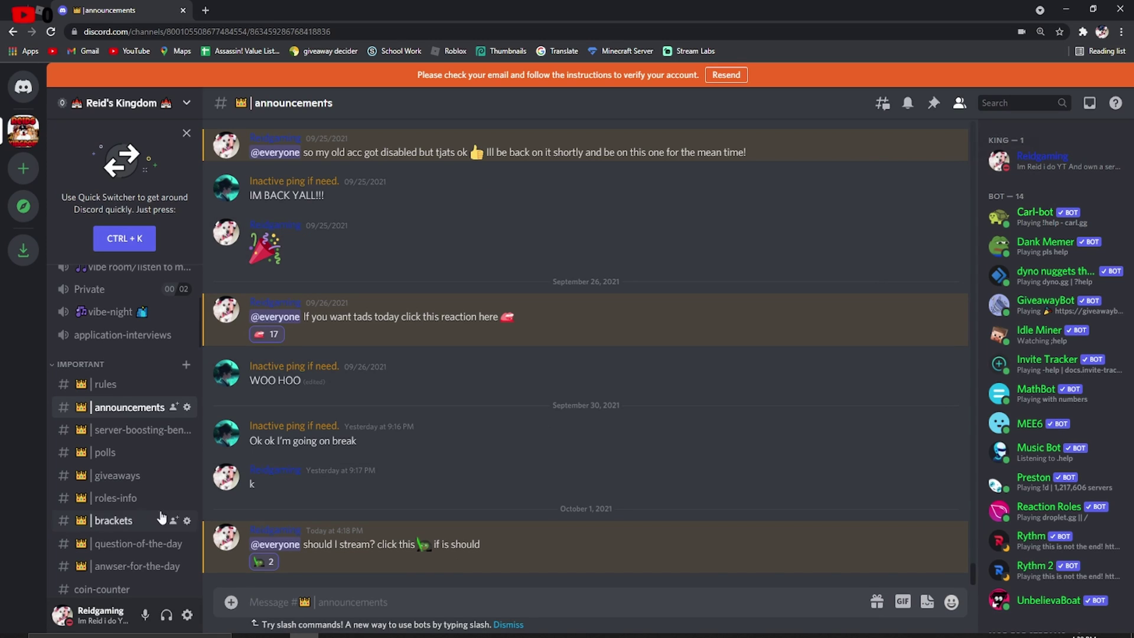
Step: Check #polls, then open #giveaways to see the ended 20 robux giveaway
click(108, 454)
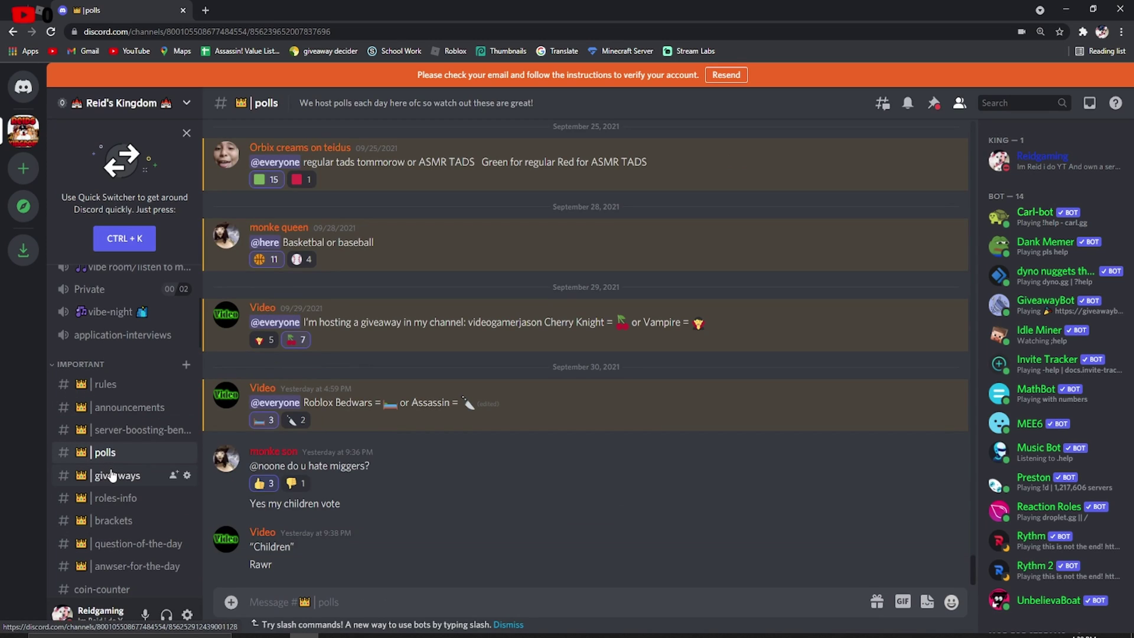
click(109, 476)
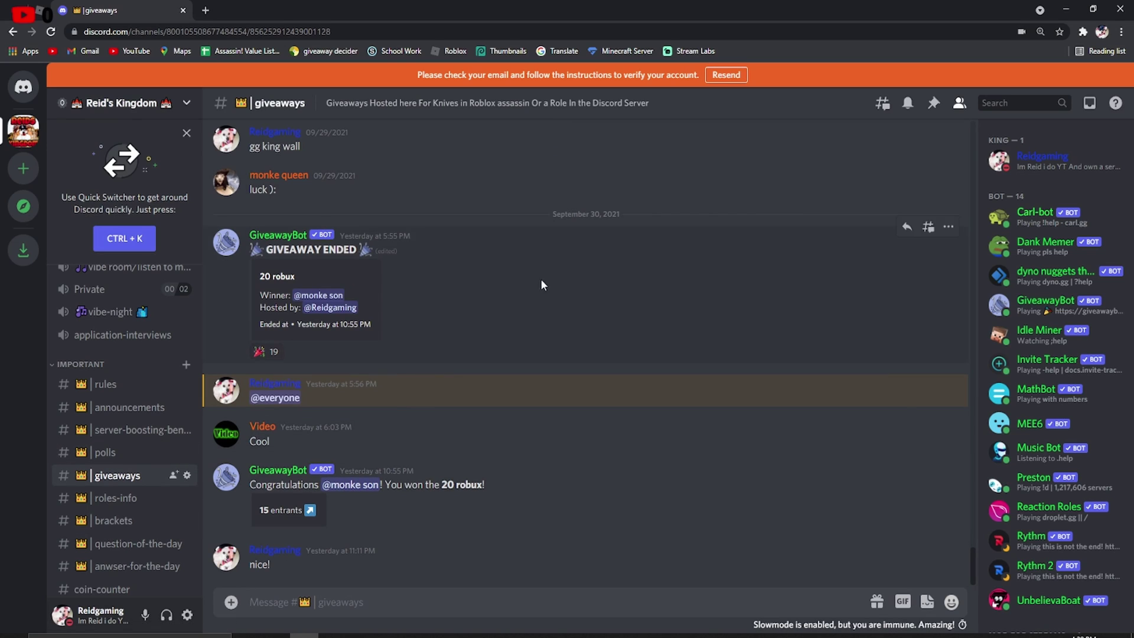
scroll(149, 435, down, 1)
scroll(149, 435, down, 1)
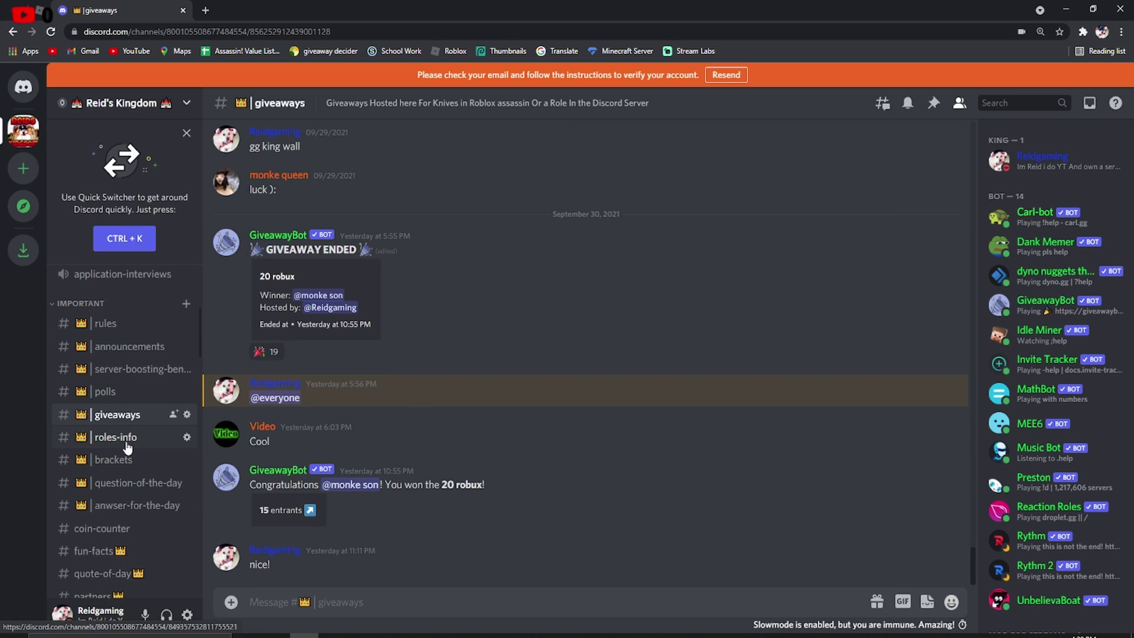
click(127, 441)
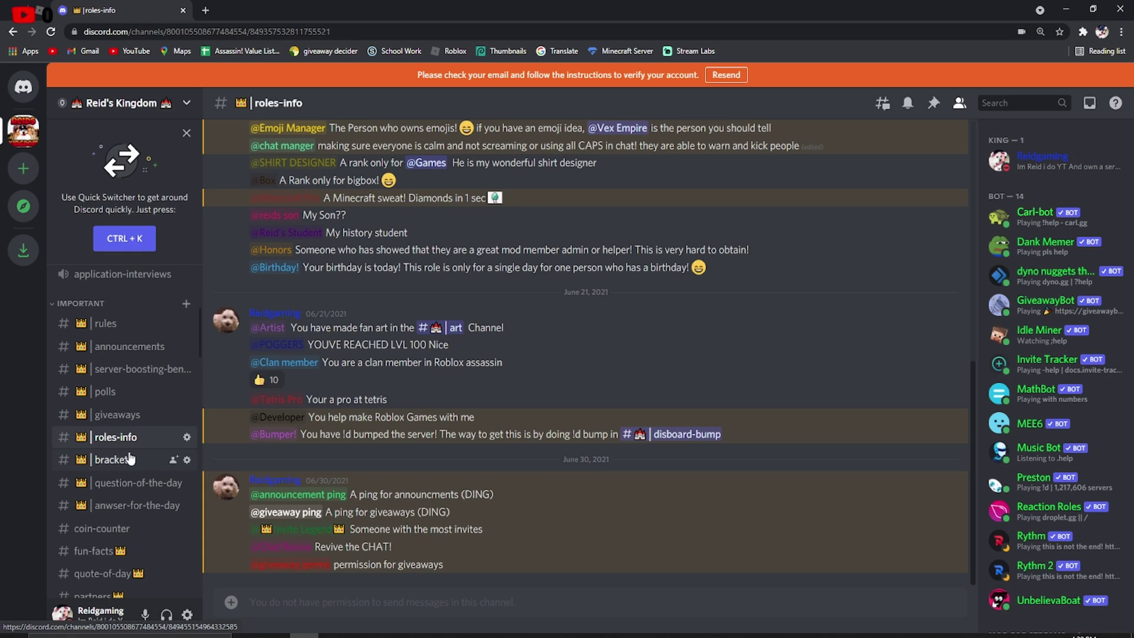
scroll(130, 459, down, 2)
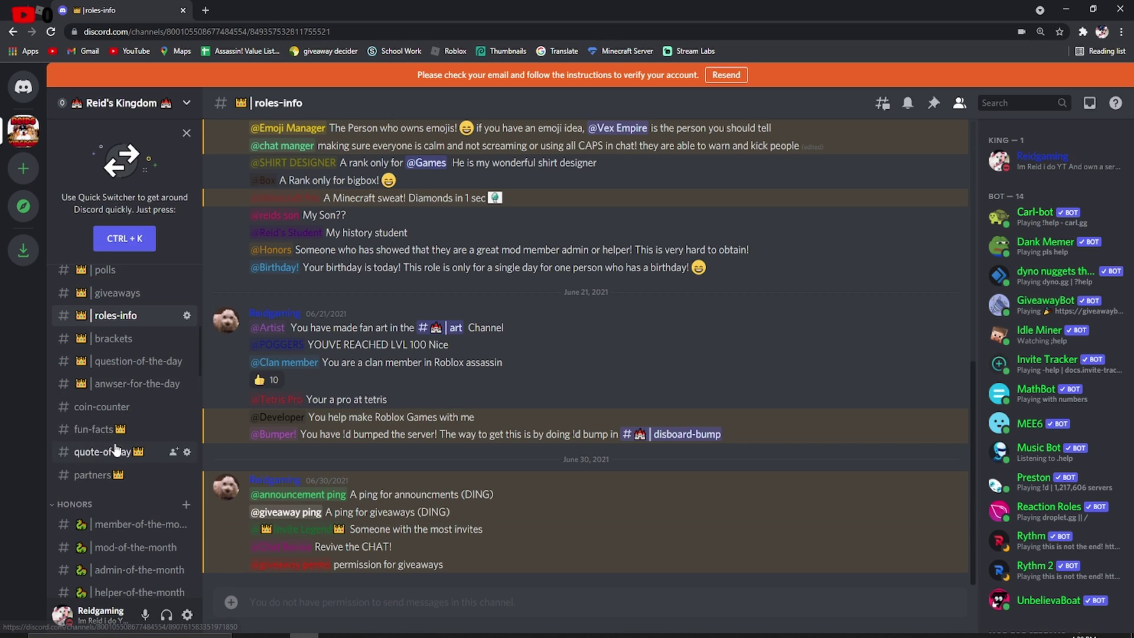
scroll(347, 435, up, 6)
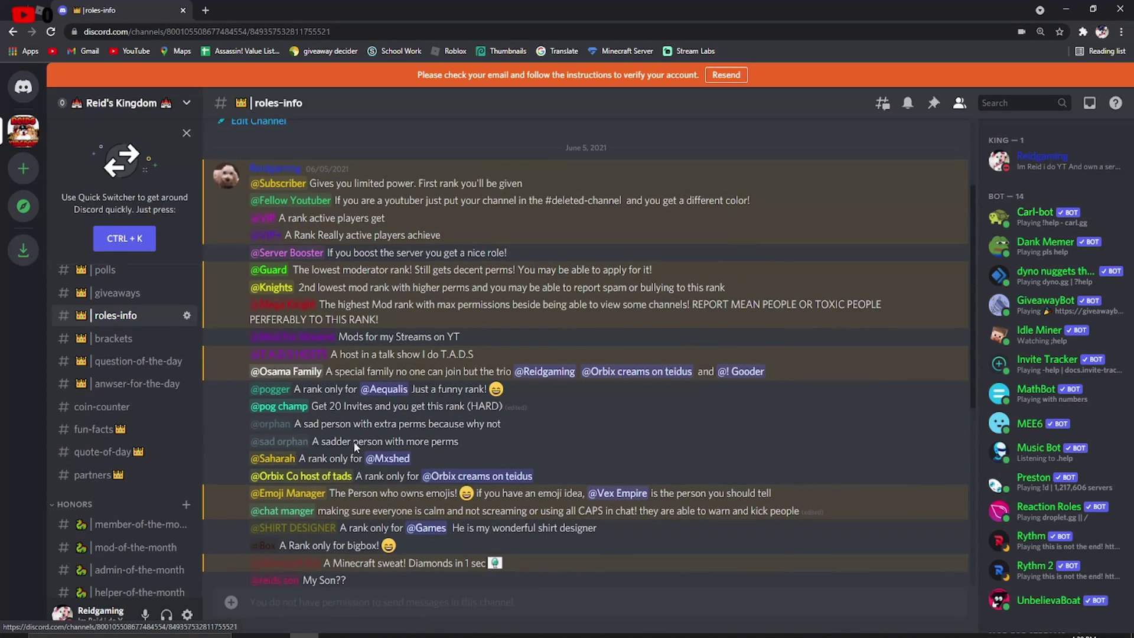
scroll(353, 441, down, 6)
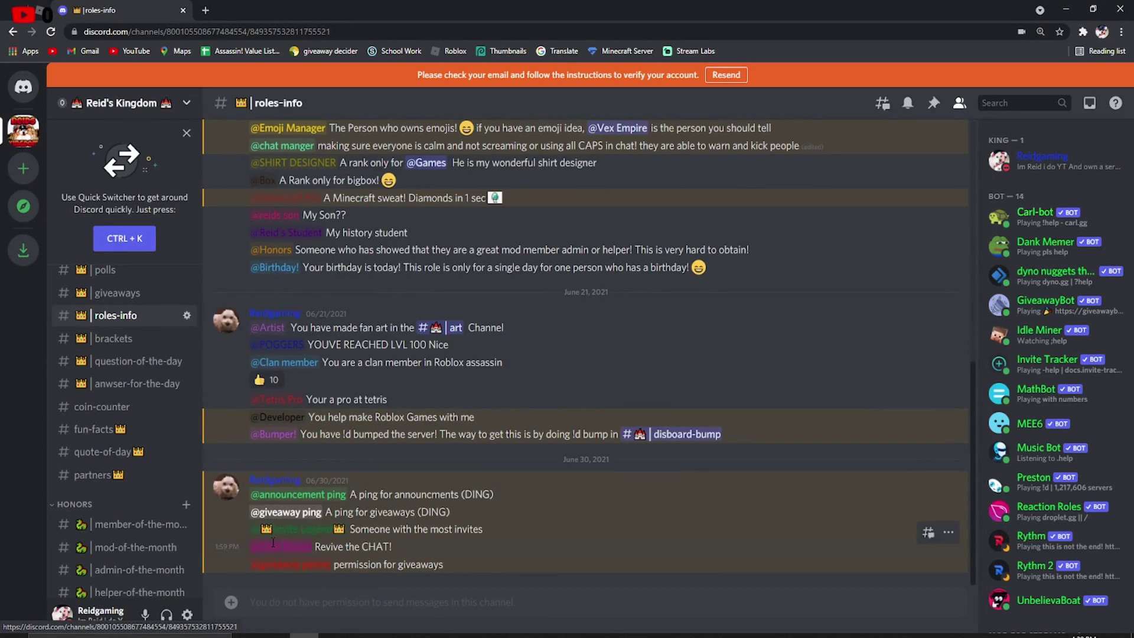
scroll(141, 486, down, 3)
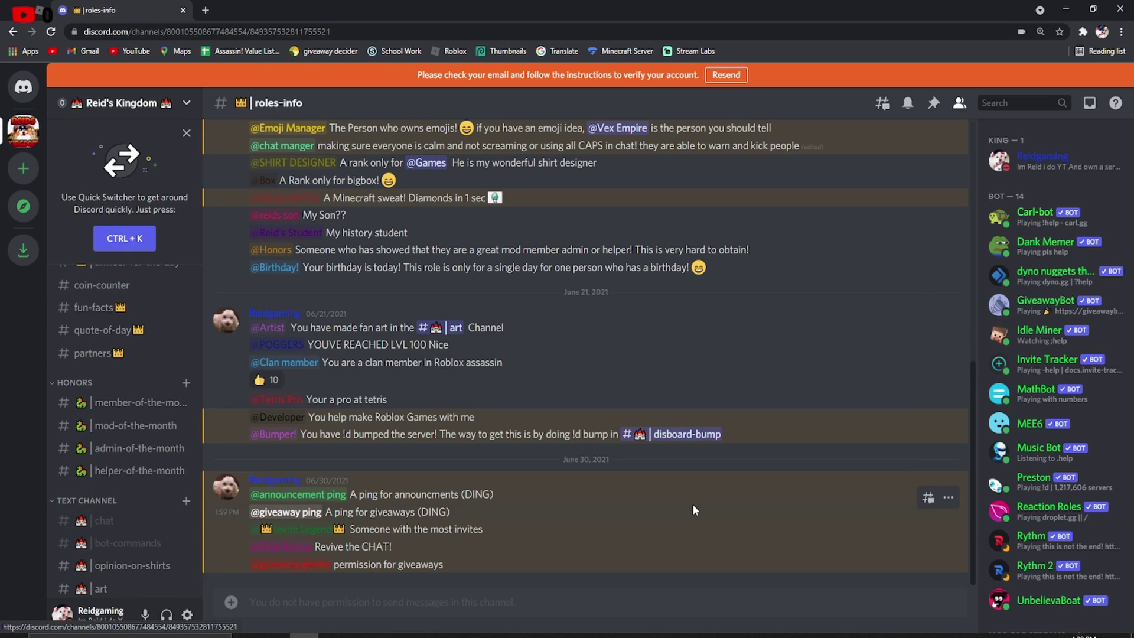